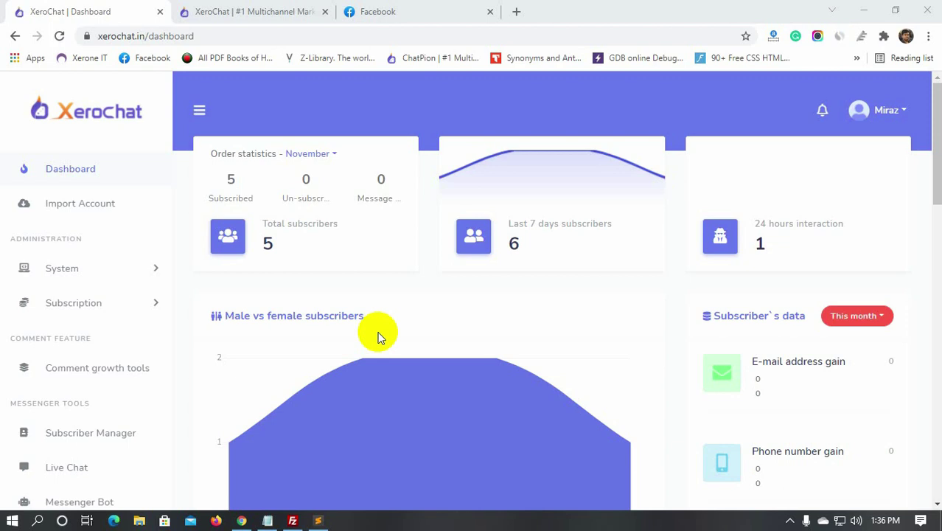
- Scroll the sidebar down to reach Visual Flow Builder under Messenger Tools
{"action": "scroll", "coordinate": [66, 394], "scroll_direction": "down", "scroll_amount": 3}
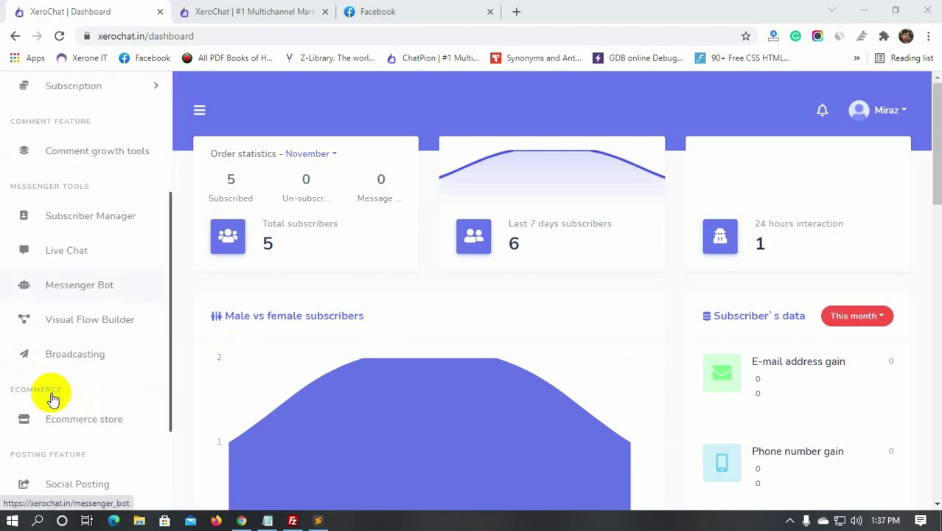
- Open Visual Flow Builder and create a new flow for The Wardrobe page
{"action": "left_click", "coordinate": [67, 327]}
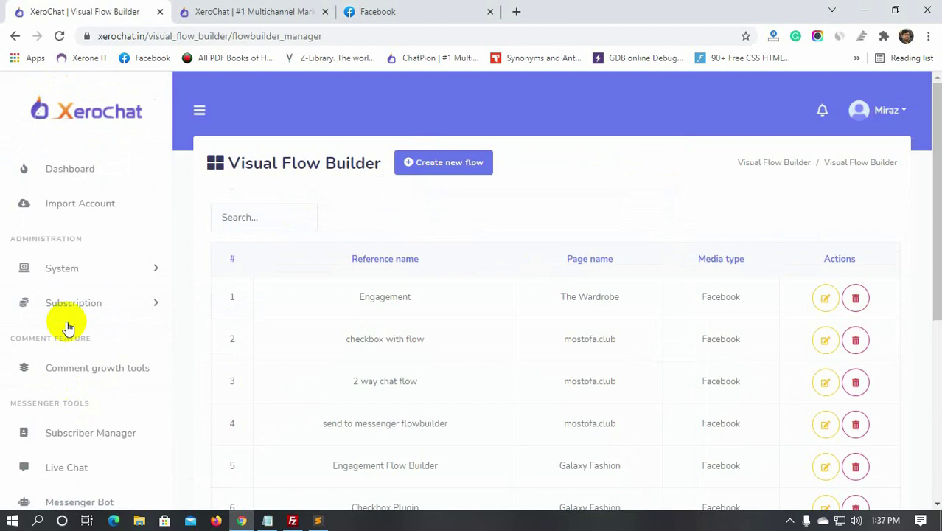
{"action": "left_click", "coordinate": [451, 166]}
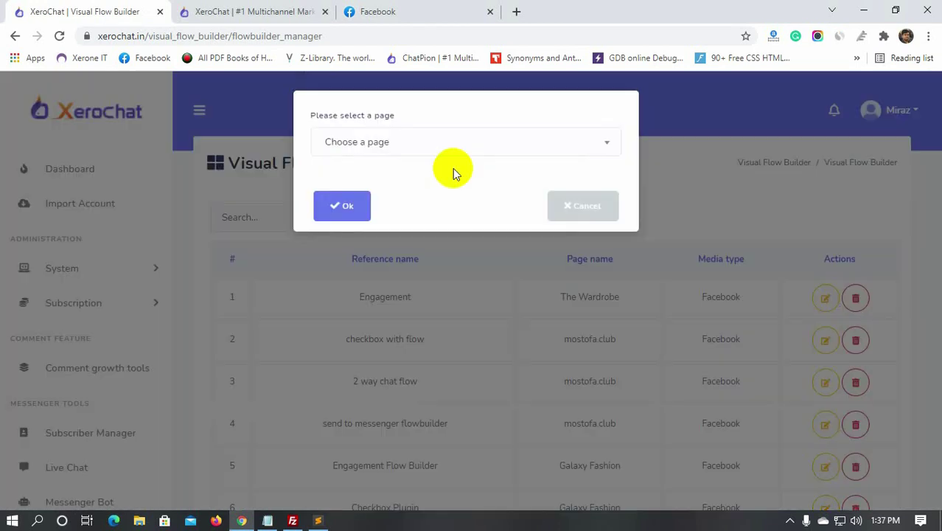
{"action": "left_click", "coordinate": [447, 144]}
{"action": "scroll", "coordinate": [405, 248], "scroll_direction": "up", "scroll_amount": 5}
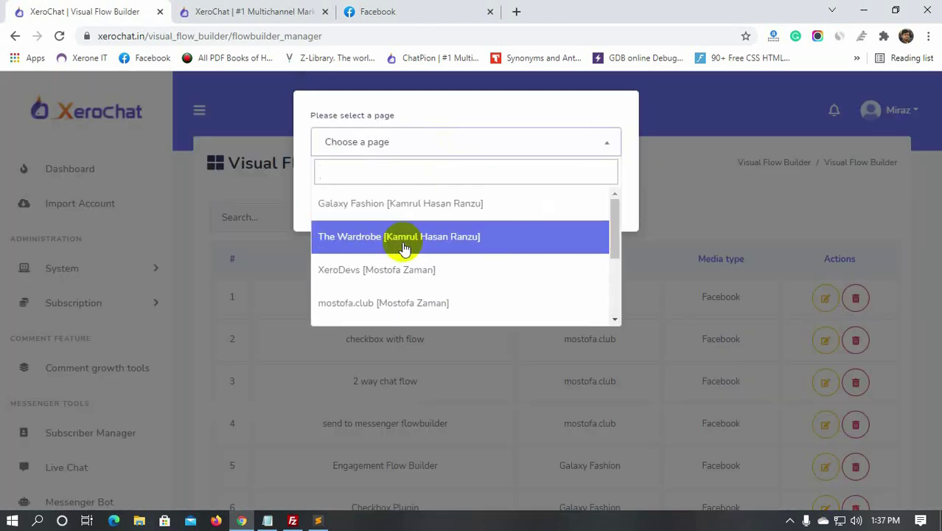
{"action": "left_click", "coordinate": [403, 245]}
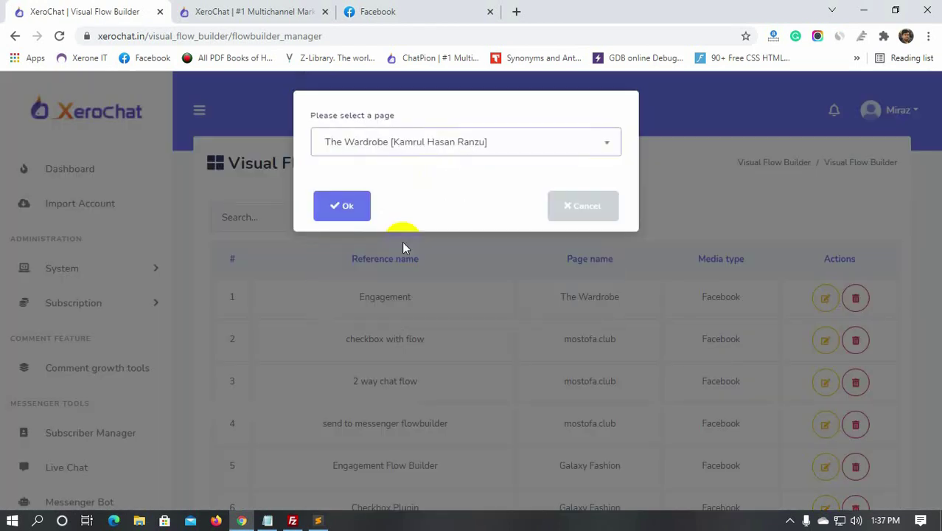
{"action": "left_click", "coordinate": [344, 211]}
- Give the start node the reference title 'User Input Flow'
{"action": "double_click", "coordinate": [343, 263]}
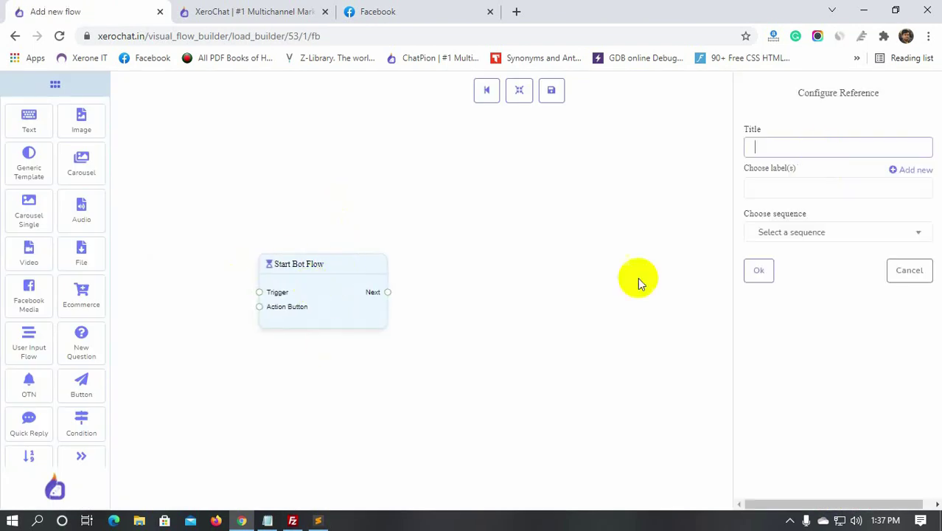
{"action": "type", "text": "User Input Flow"}
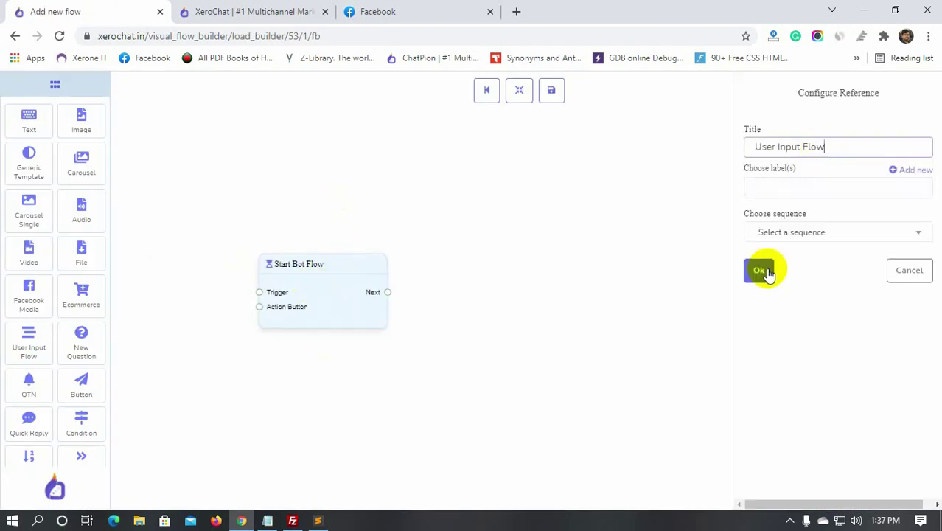
{"action": "left_click", "coordinate": [763, 270]}
{"action": "scroll", "coordinate": [22, 409], "scroll_direction": "down", "scroll_amount": 2}
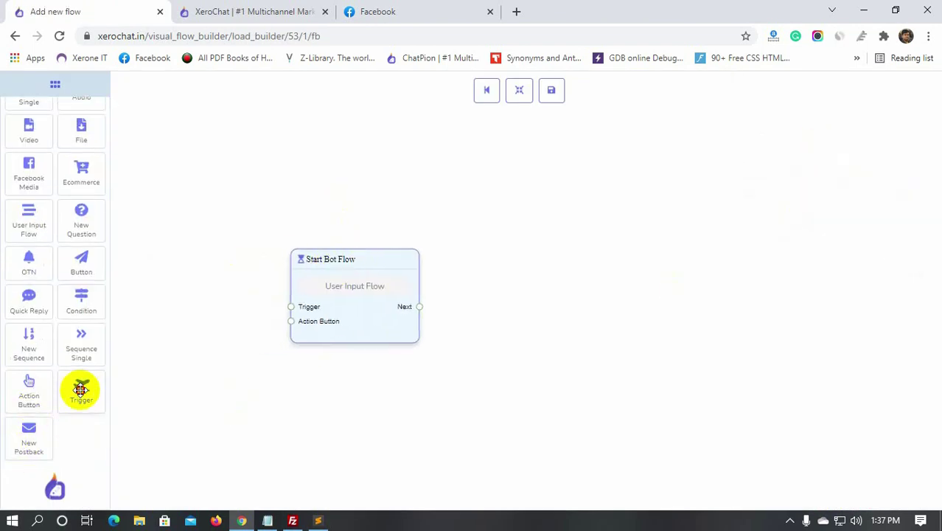
- Add Trigger and Action Button nodes linked to the start node, then tidy the layout
{"action": "left_click_drag", "start_coordinate": [80, 391], "coordinate": [140, 270]}
{"action": "left_click_drag", "start_coordinate": [28, 391], "coordinate": [171, 407]}
{"action": "left_click_drag", "start_coordinate": [252, 321], "coordinate": [288, 309]}
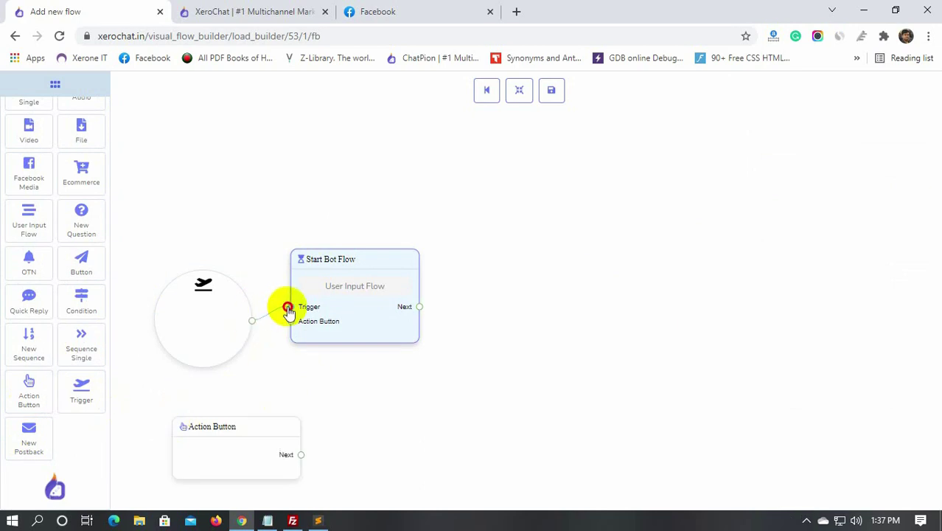
{"action": "mouse_move", "coordinate": [301, 454]}
{"action": "left_mouse_down"}
{"action": "mouse_move", "coordinate": [284, 362]}
{"action": "mouse_move", "coordinate": [289, 322]}
{"action": "left_mouse_up"}
{"action": "left_click", "coordinate": [519, 90]}
- Set trigger keywords 'Hello, hi' and the Get-Started Template action button
{"action": "left_click", "coordinate": [204, 253]}
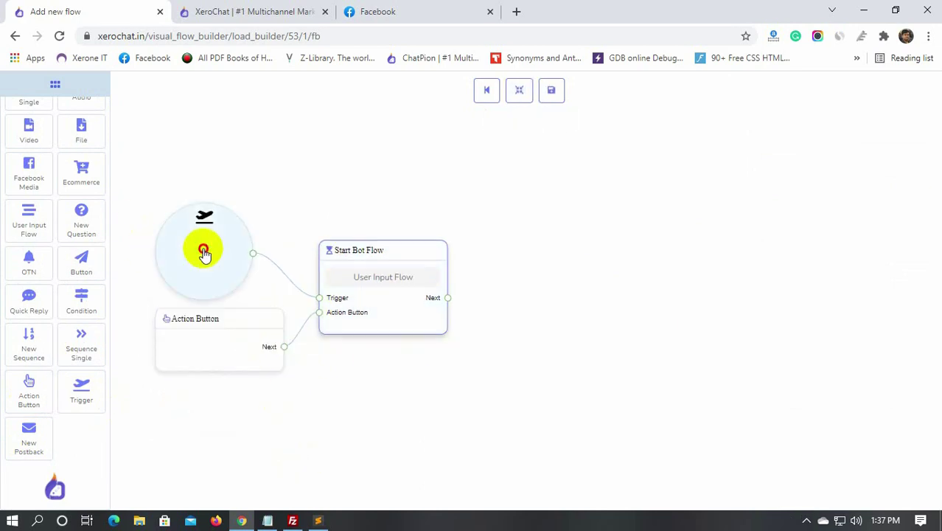
{"action": "left_click", "coordinate": [772, 145]}
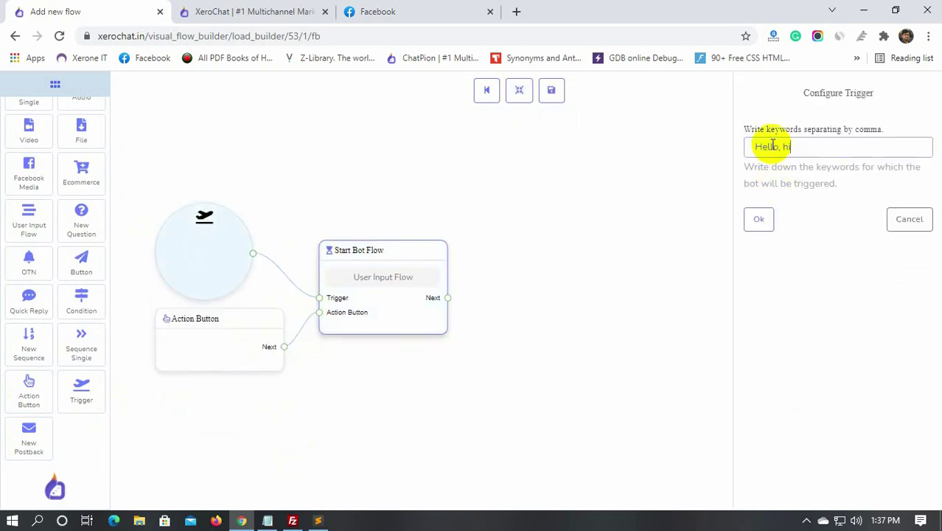
{"action": "left_click", "coordinate": [760, 219]}
{"action": "left_click", "coordinate": [816, 143]}
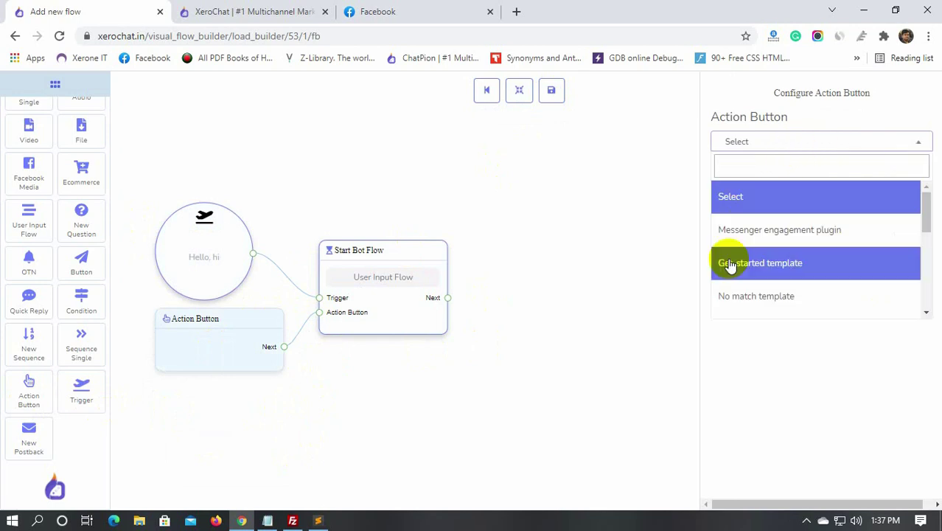
{"action": "left_click", "coordinate": [770, 263]}
{"action": "left_click", "coordinate": [724, 183]}
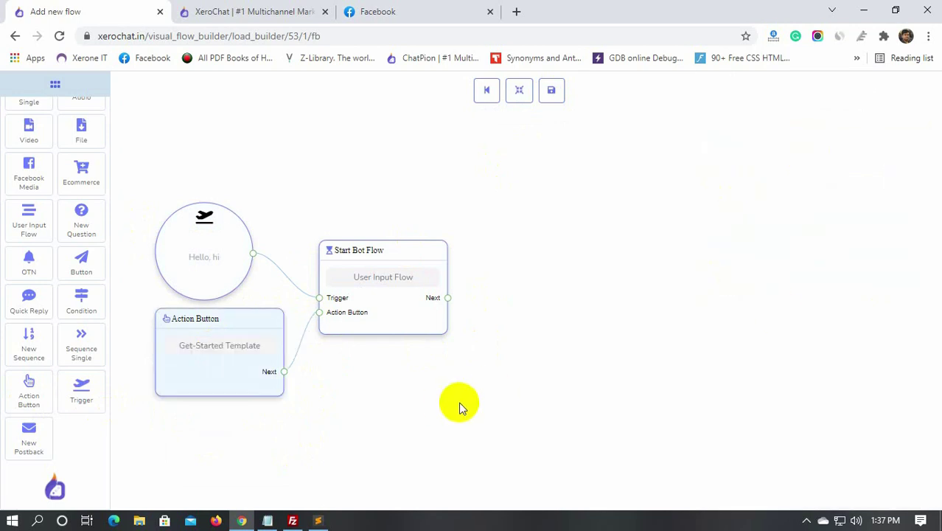
{"action": "scroll", "coordinate": [29, 324], "scroll_direction": "up", "scroll_amount": 3}
- Add a Text reply after Start thanking the user by first name, with typing display enabled
{"action": "left_click_drag", "start_coordinate": [29, 121], "coordinate": [507, 295]}
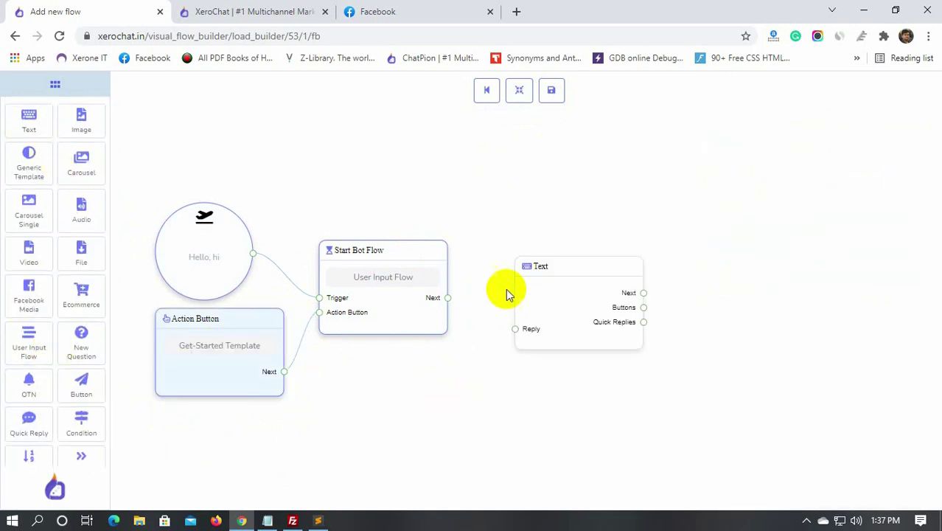
{"action": "left_click_drag", "start_coordinate": [447, 297], "coordinate": [514, 328]}
{"action": "double_click", "coordinate": [567, 301]}
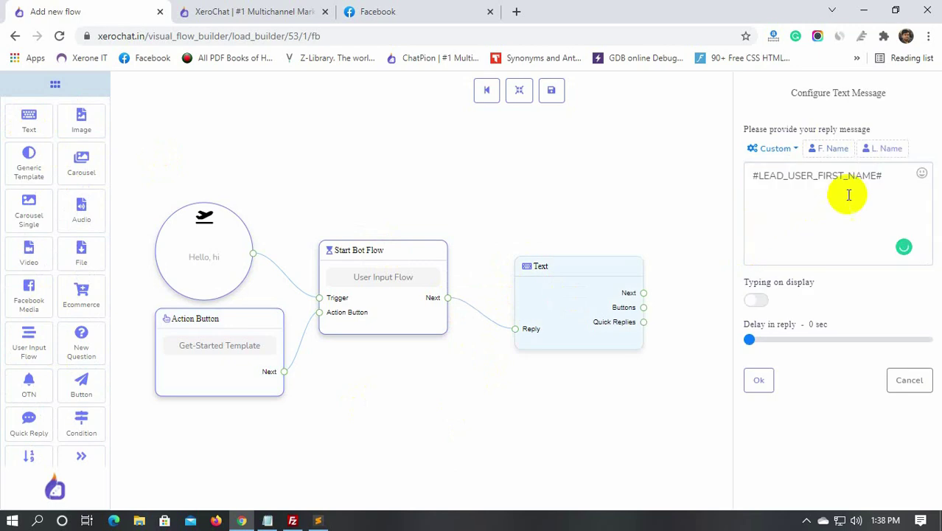
{"action": "type", "text": "Thanks for visiting our page. Please let us know some information of you."}
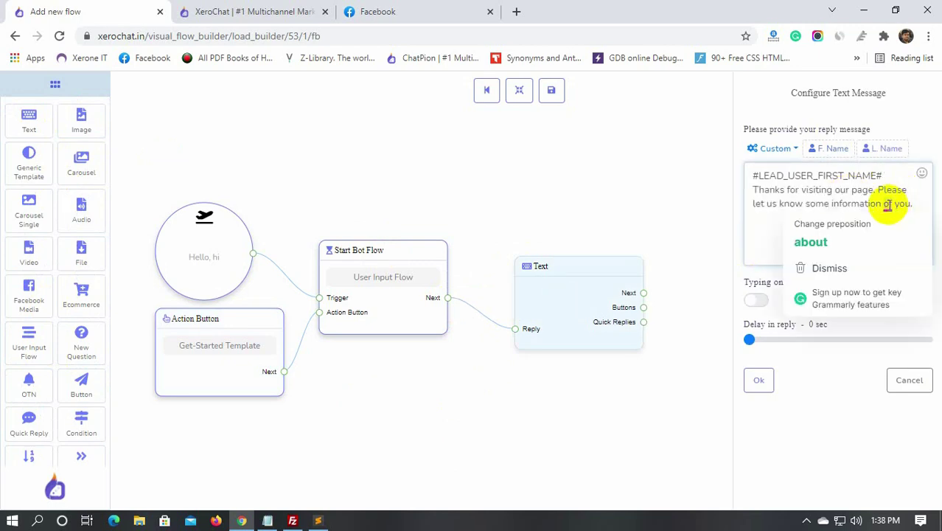
{"action": "left_click", "coordinate": [802, 234]}
{"action": "left_click", "coordinate": [754, 299]}
{"action": "left_click", "coordinate": [759, 379]}
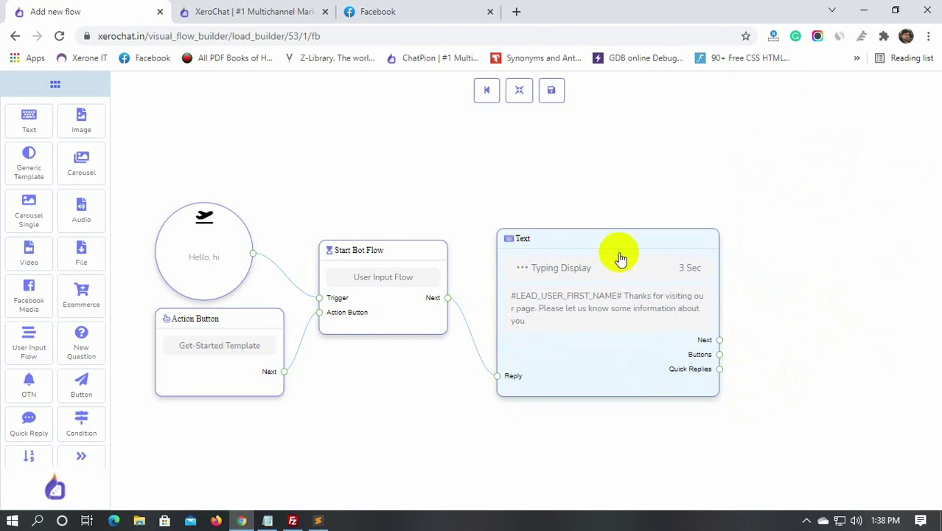
{"action": "scroll", "coordinate": [45, 316], "scroll_direction": "down", "scroll_amount": 1}
{"action": "scroll", "coordinate": [46, 315], "scroll_direction": "down", "scroll_amount": 1}
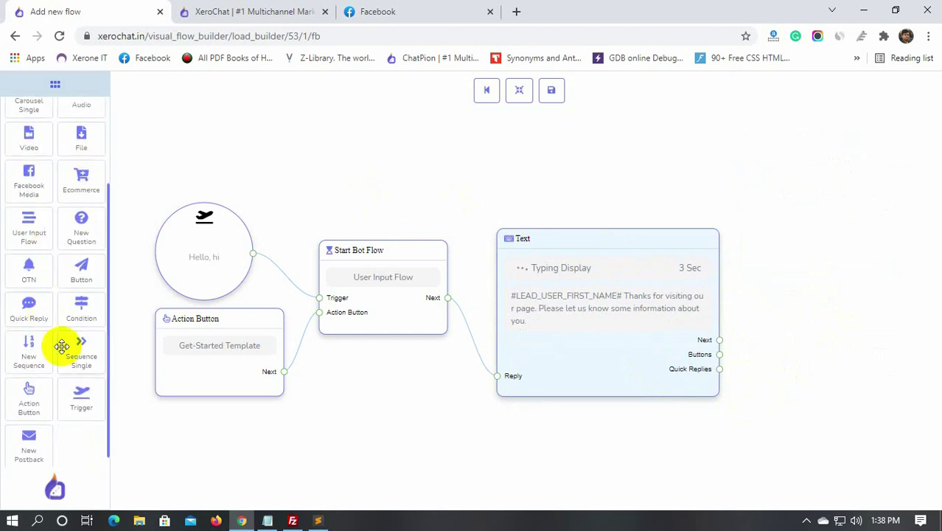
- Link a User Input Flow node after the text, creating a new 'Users Information' campaign
{"action": "left_click_drag", "start_coordinate": [32, 231], "coordinate": [771, 302]}
{"action": "left_click_drag", "start_coordinate": [718, 340], "coordinate": [770, 352]}
{"action": "left_click", "coordinate": [840, 341]}
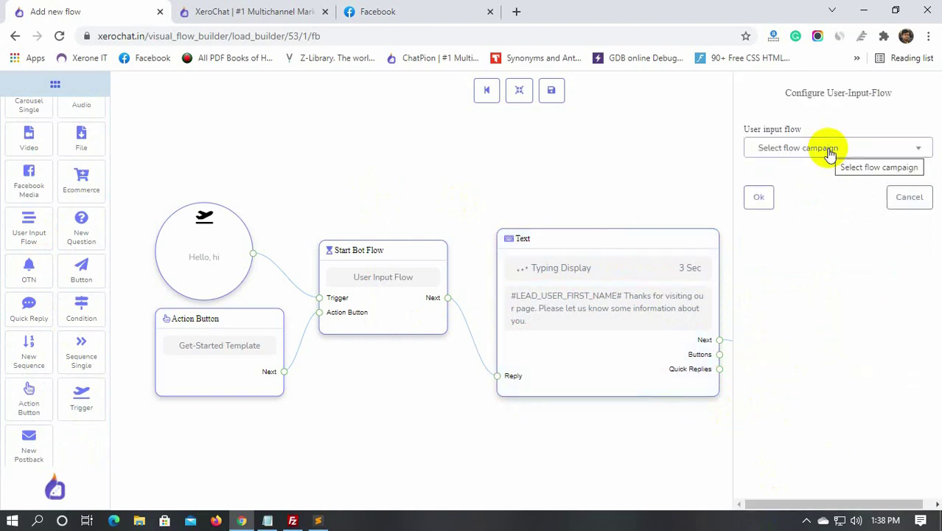
{"action": "left_click", "coordinate": [831, 150]}
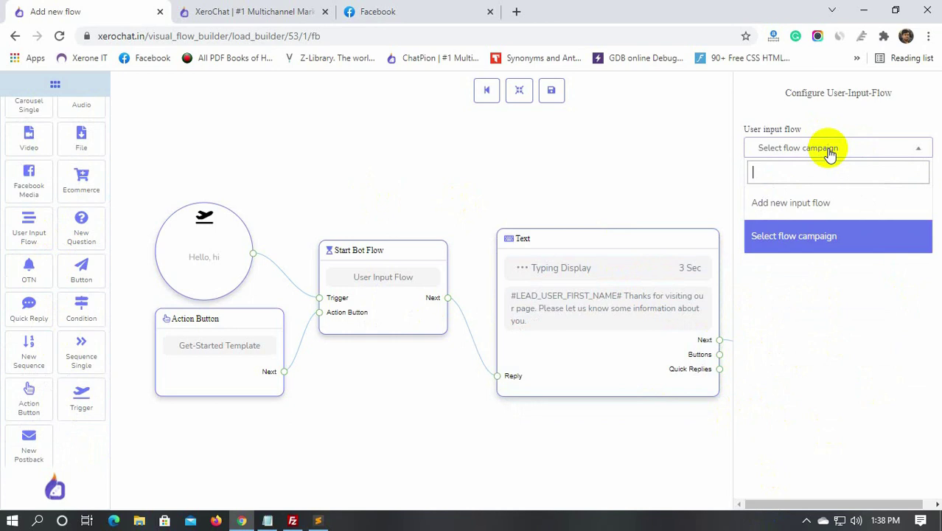
{"action": "left_click", "coordinate": [814, 202]}
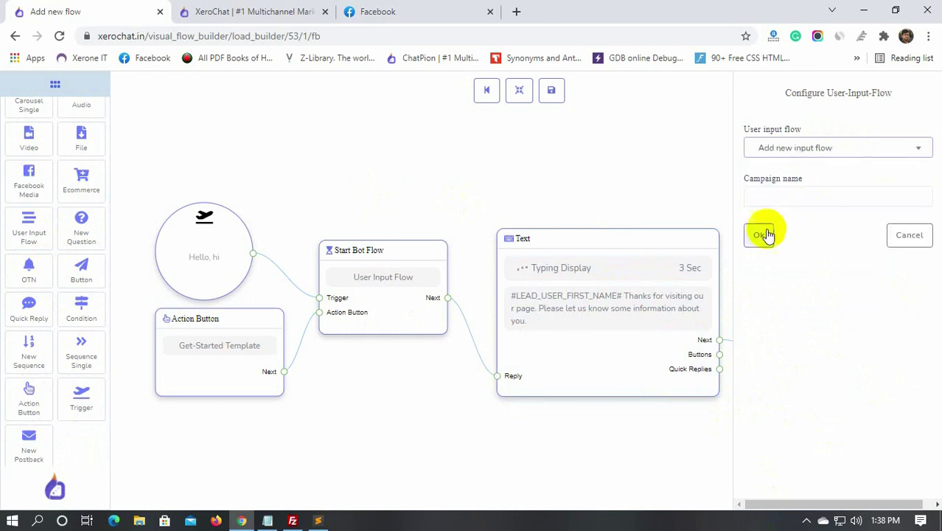
{"action": "left_click", "coordinate": [792, 193]}
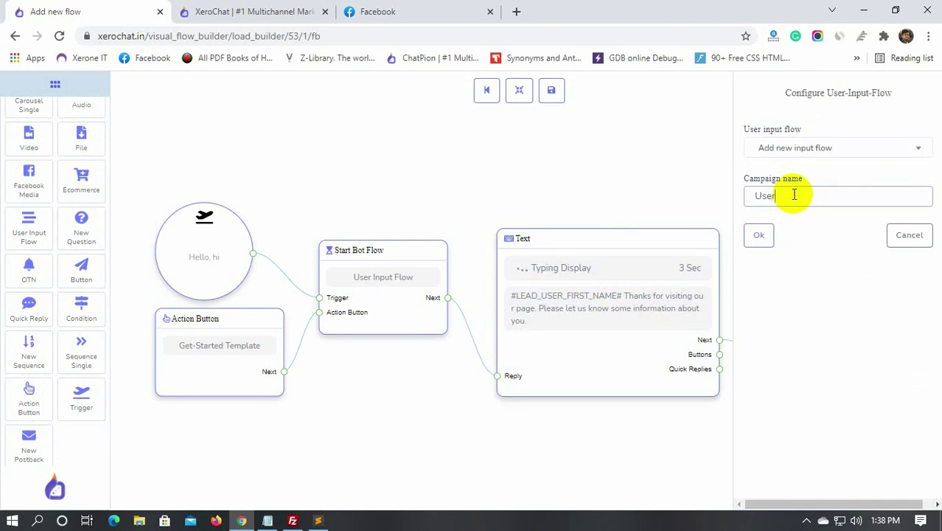
{"action": "type", "text": "Users Information"}
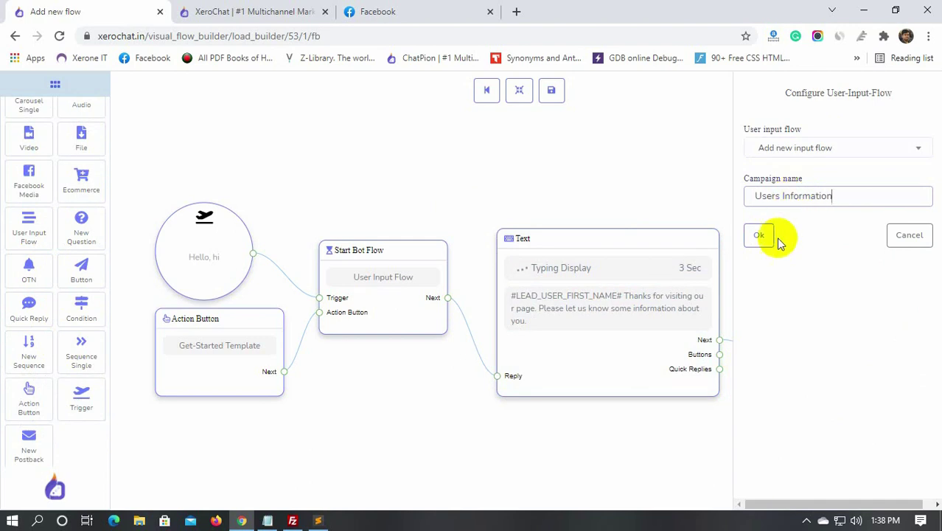
{"action": "left_click", "coordinate": [766, 236]}
{"action": "left_click_drag", "start_coordinate": [759, 451], "coordinate": [476, 411]}
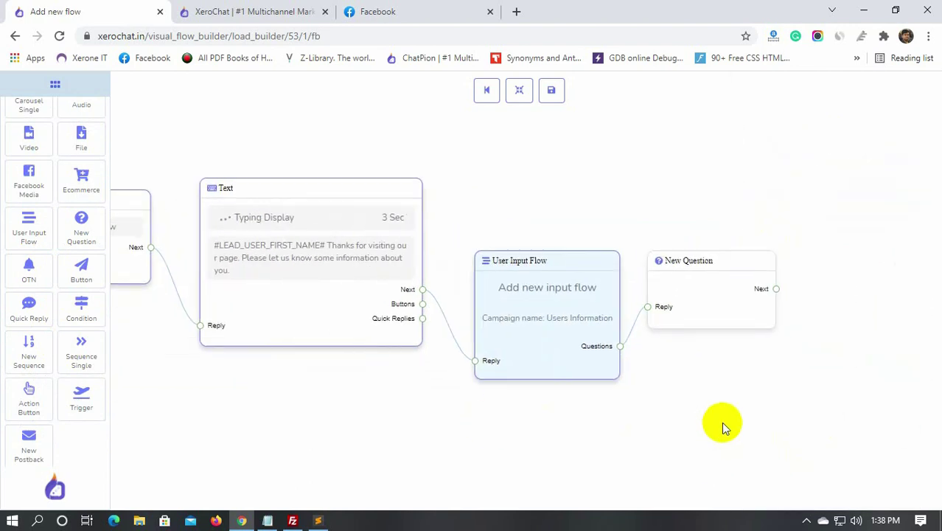
- Make the question free-keyboard input: first name plus 'Please let us know your gender.'
{"action": "double_click", "coordinate": [693, 290]}
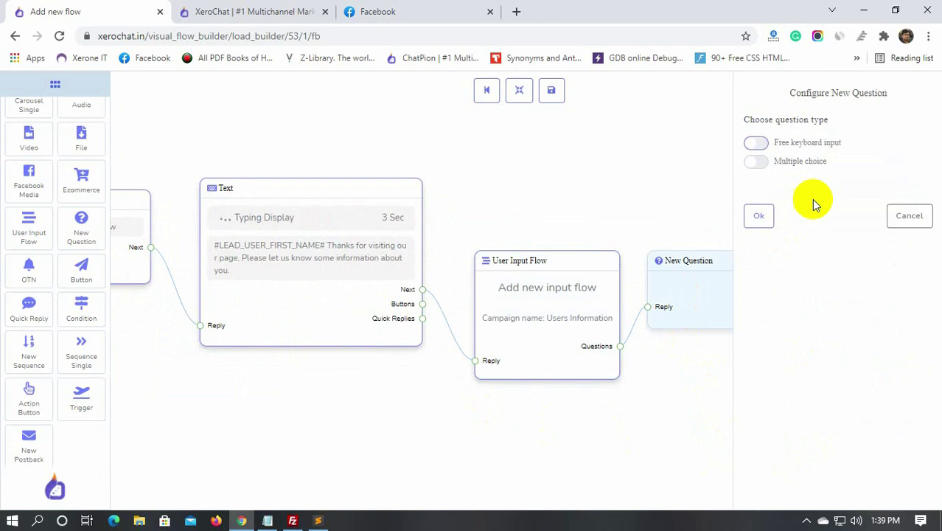
{"action": "left_click", "coordinate": [760, 143]}
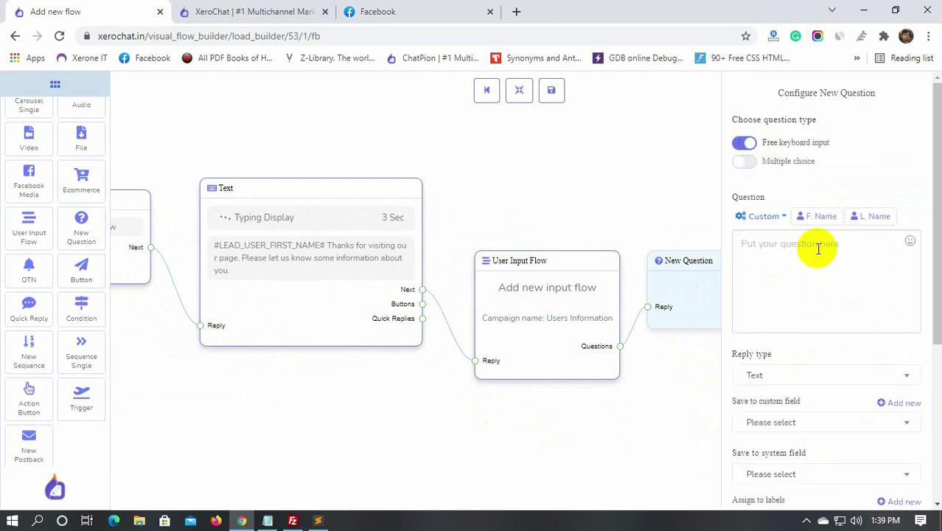
{"action": "left_click", "coordinate": [816, 219]}
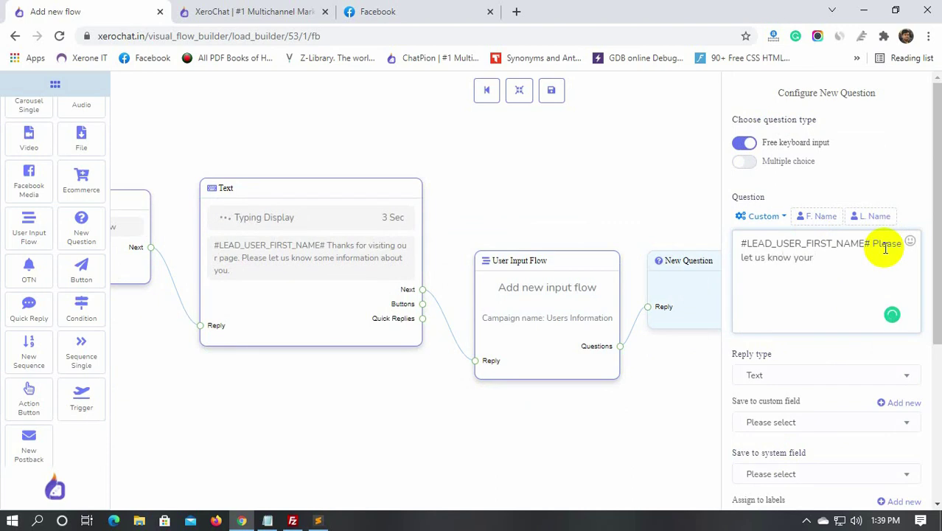
{"action": "type", "text": "Please let us know your gender."}
{"action": "scroll", "coordinate": [820, 357], "scroll_direction": "down", "scroll_amount": 2}
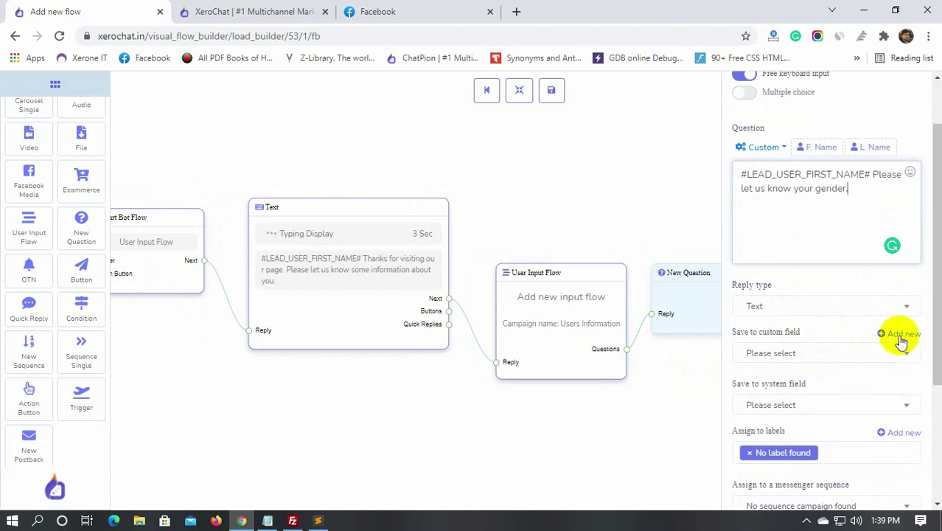
- Create a Gender custom field, save the answer to it, and apply the question settings
{"action": "left_click", "coordinate": [899, 337]}
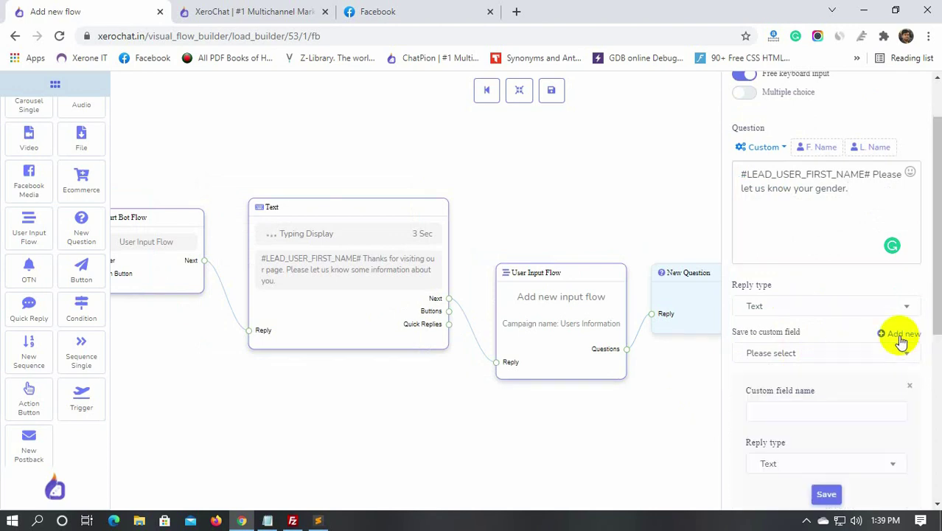
{"action": "left_click", "coordinate": [785, 409]}
{"action": "left_click", "coordinate": [772, 440]}
{"action": "scroll", "coordinate": [784, 446], "scroll_direction": "down", "scroll_amount": 1}
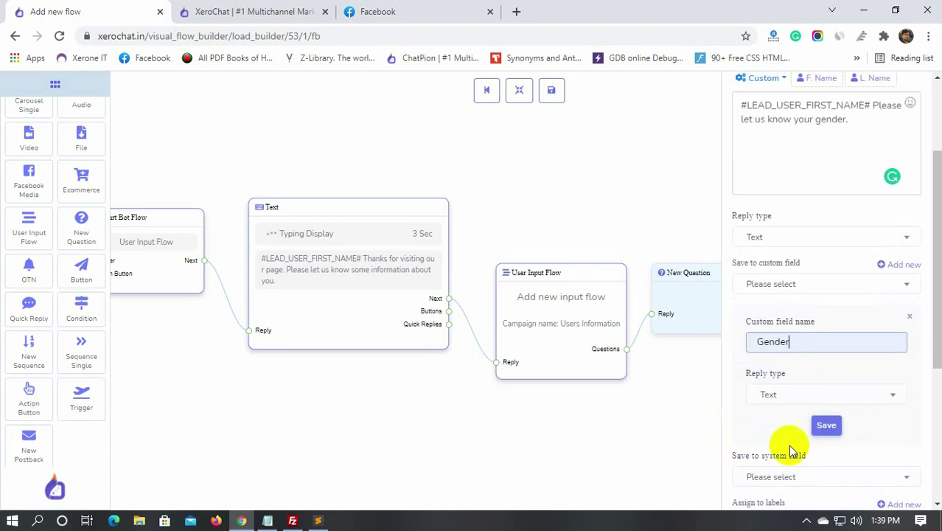
{"action": "left_click", "coordinate": [827, 426]}
{"action": "left_click", "coordinate": [826, 286]}
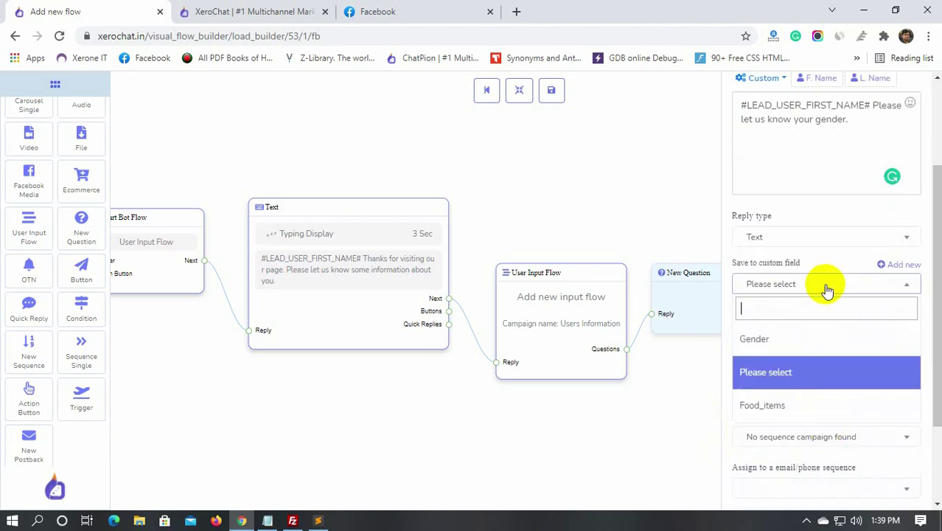
{"action": "left_click", "coordinate": [811, 340]}
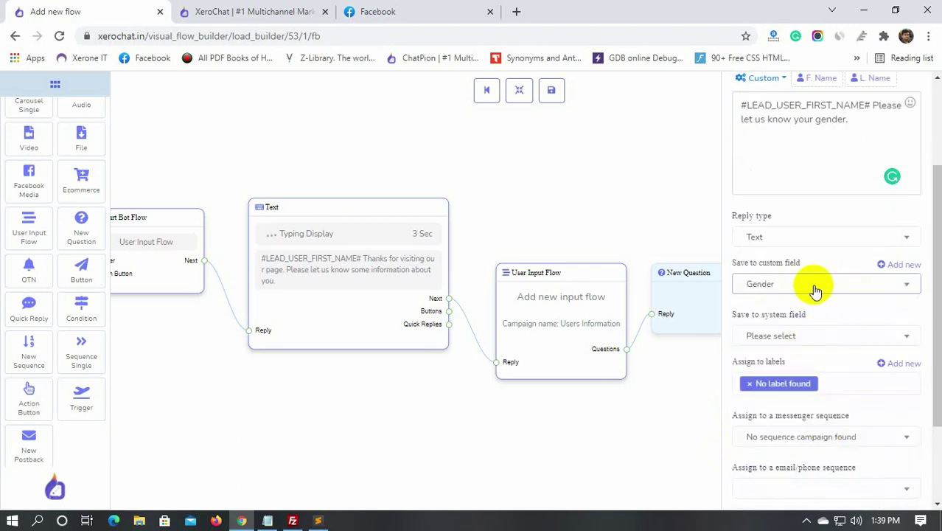
{"action": "scroll", "coordinate": [830, 323], "scroll_direction": "down", "scroll_amount": 2}
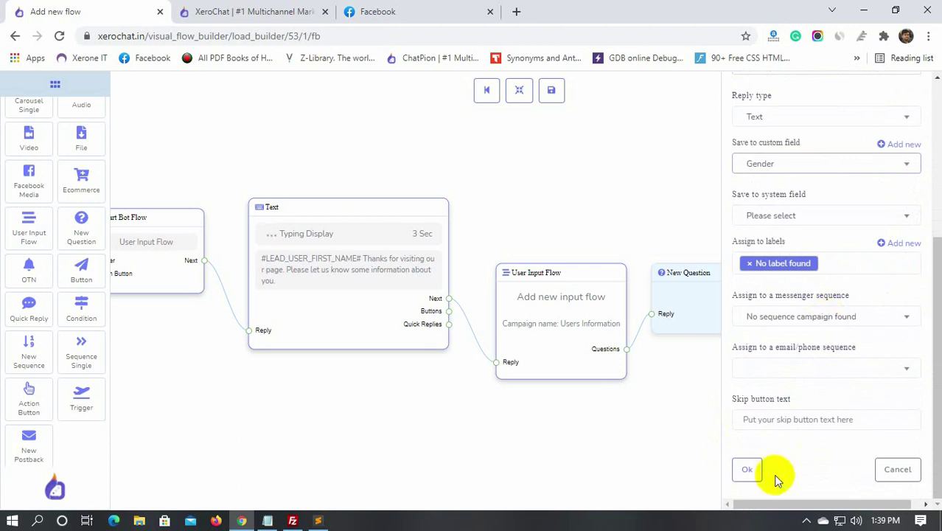
{"action": "left_click", "coordinate": [748, 470]}
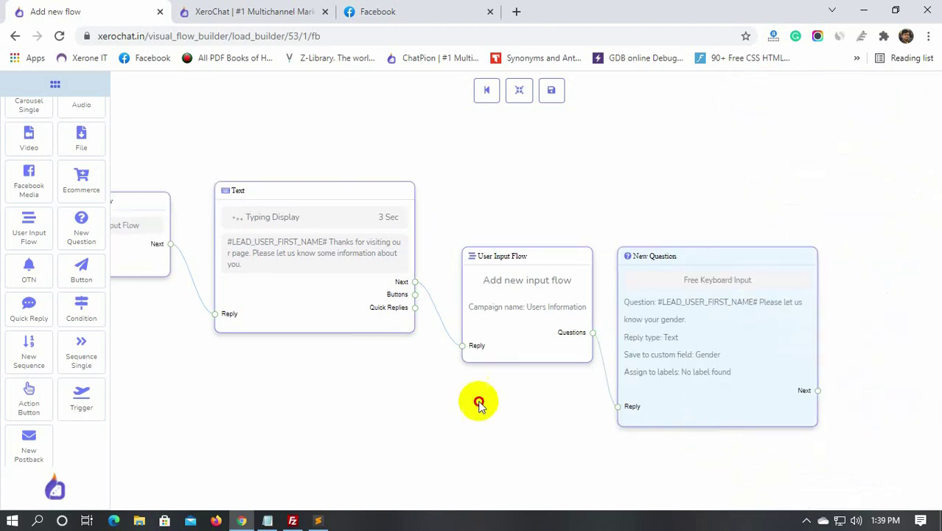
- Chain a free-input question asking 'Glad to know that you are a #Gender#.'
{"action": "scroll", "coordinate": [59, 385], "scroll_direction": "up", "scroll_amount": 2}
{"action": "left_click_drag", "start_coordinate": [81, 341], "coordinate": [847, 295]}
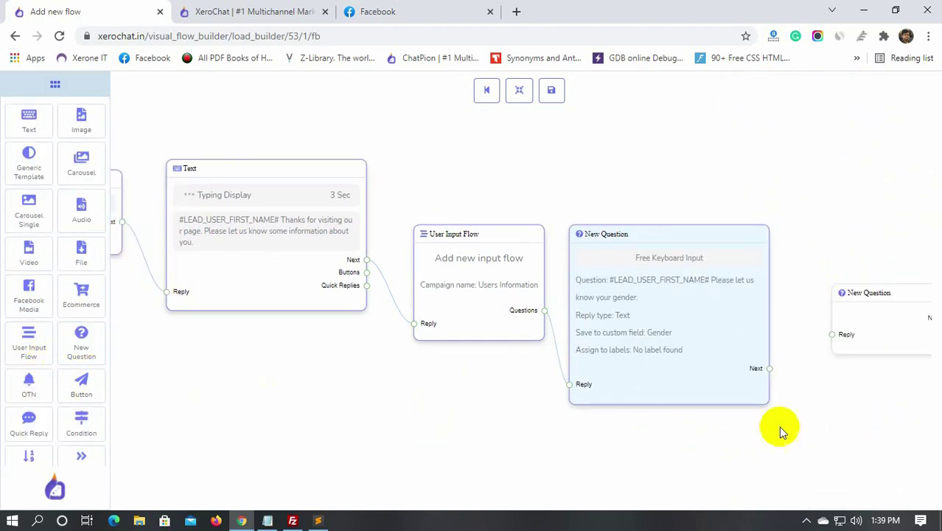
{"action": "left_click_drag", "start_coordinate": [769, 368], "coordinate": [813, 348]}
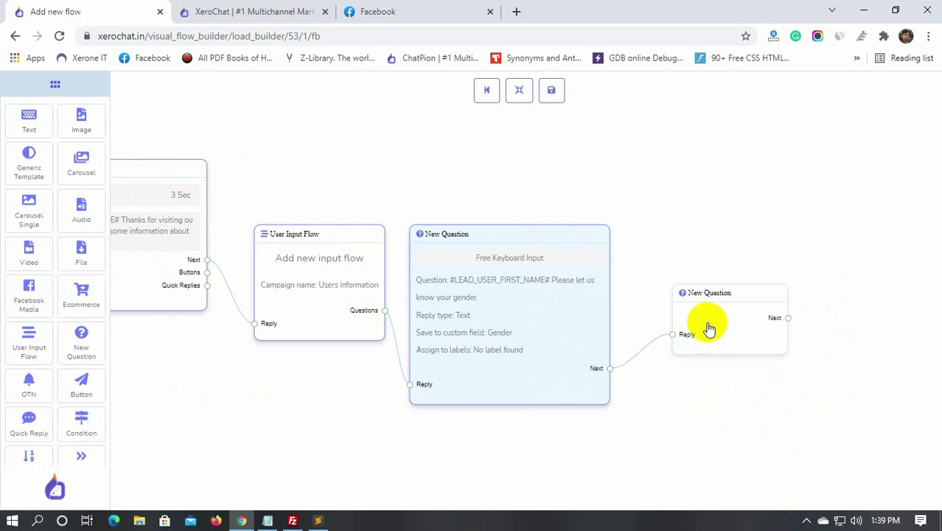
{"action": "double_click", "coordinate": [708, 329]}
{"action": "left_click", "coordinate": [765, 143]}
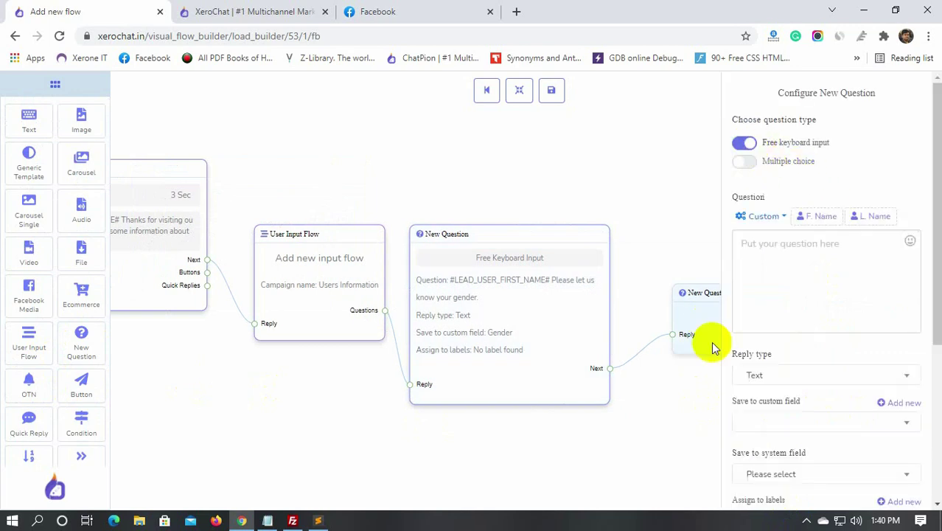
{"action": "left_click", "coordinate": [775, 254]}
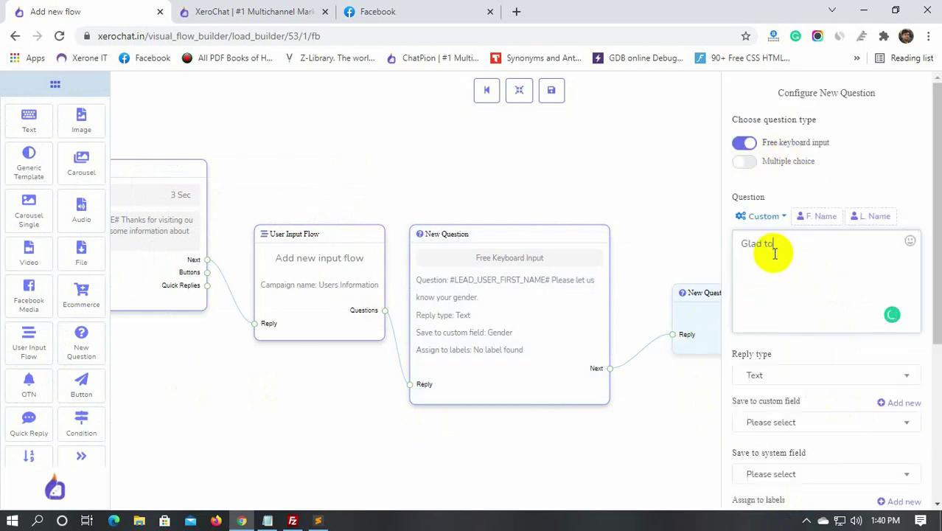
{"action": "type", "text": "Glad to know that you are a"}
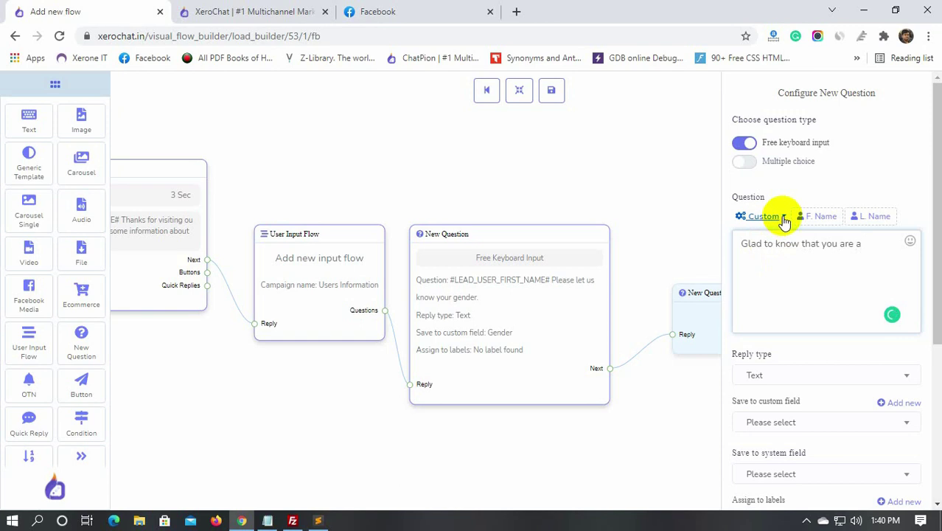
{"action": "left_click", "coordinate": [786, 219]}
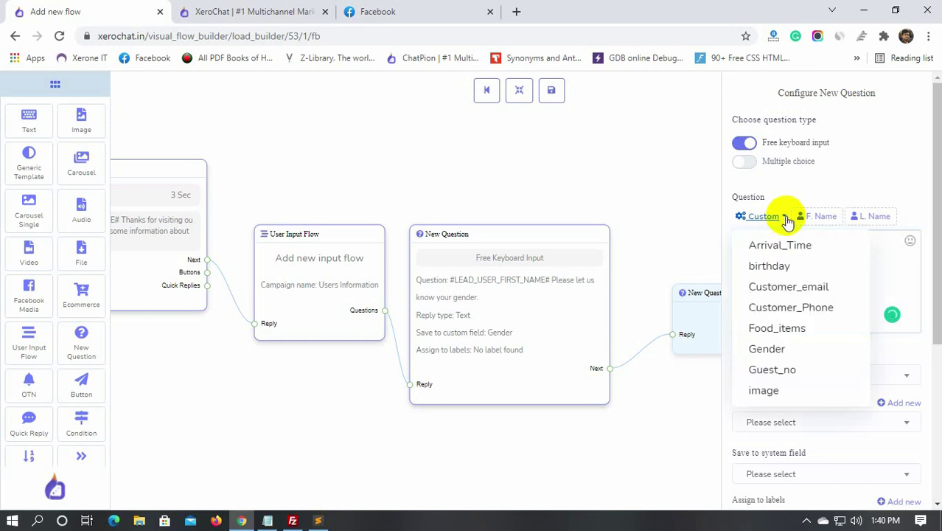
{"action": "left_click", "coordinate": [766, 349]}
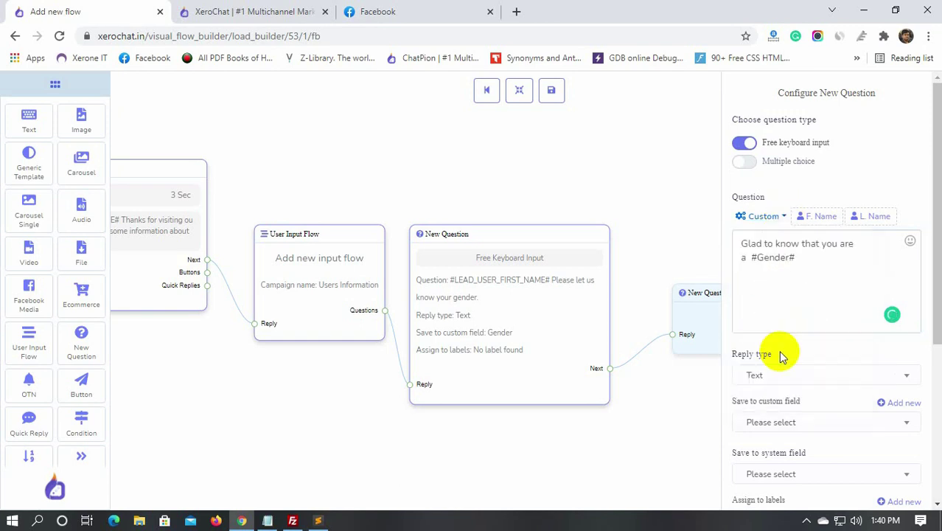
{"action": "left_click", "coordinate": [809, 260]}
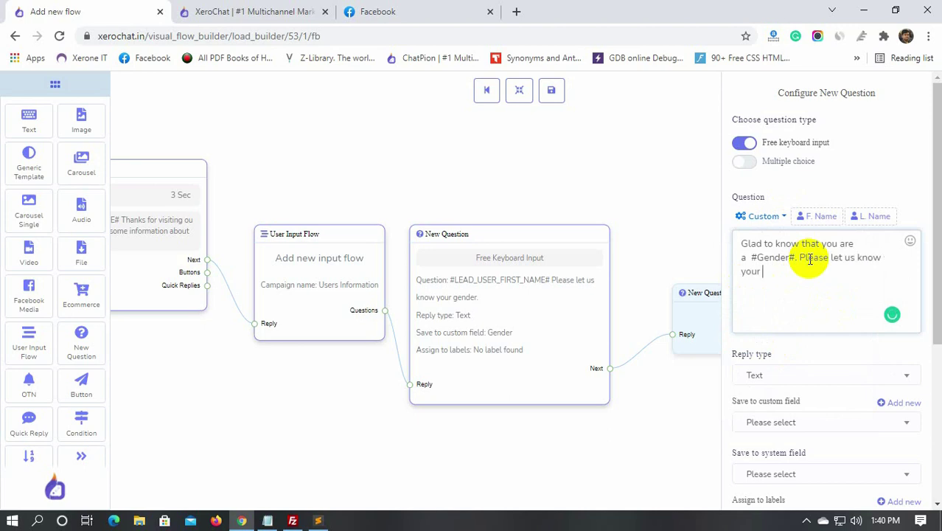
{"action": "type", "text": "."}
- Expect a Number reply saved to a new number-type Age custom field, and apply
{"action": "scroll", "coordinate": [807, 361], "scroll_direction": "down", "scroll_amount": 1}
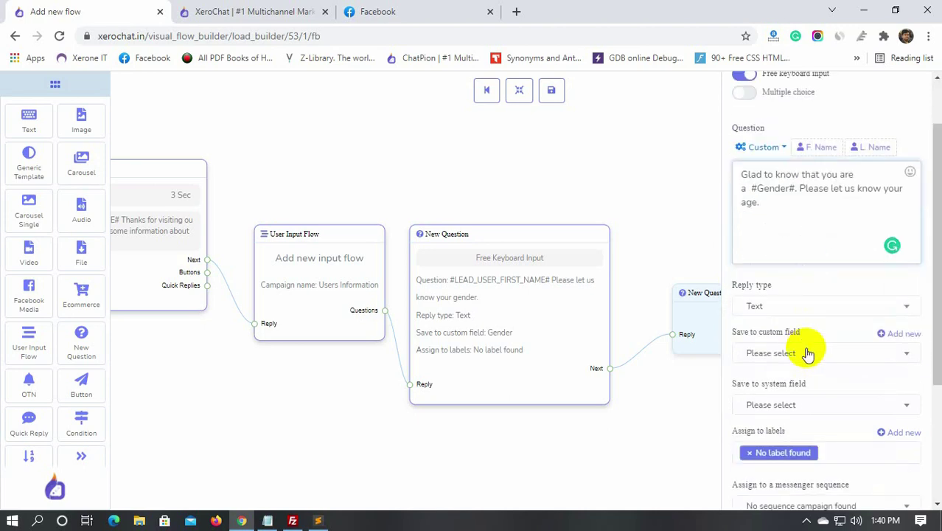
{"action": "left_click", "coordinate": [799, 305]}
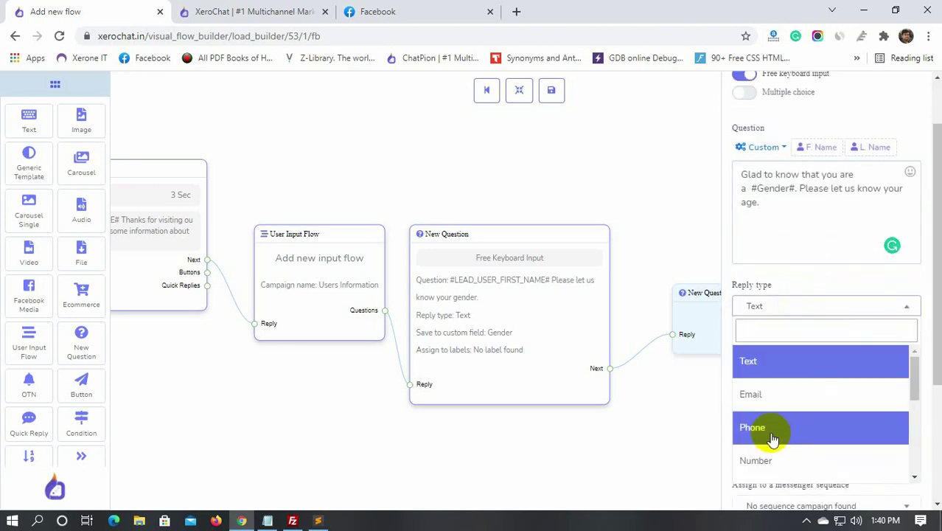
{"action": "left_click", "coordinate": [769, 463]}
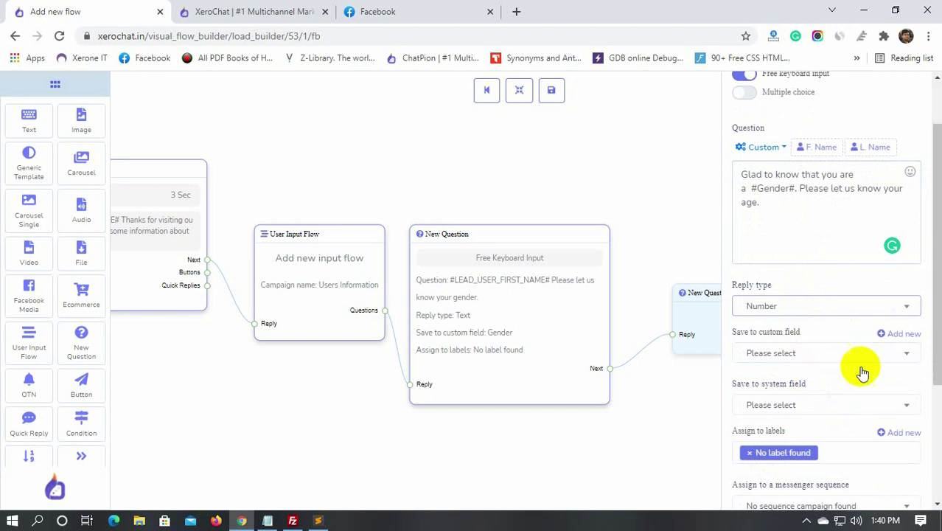
{"action": "left_click", "coordinate": [900, 334]}
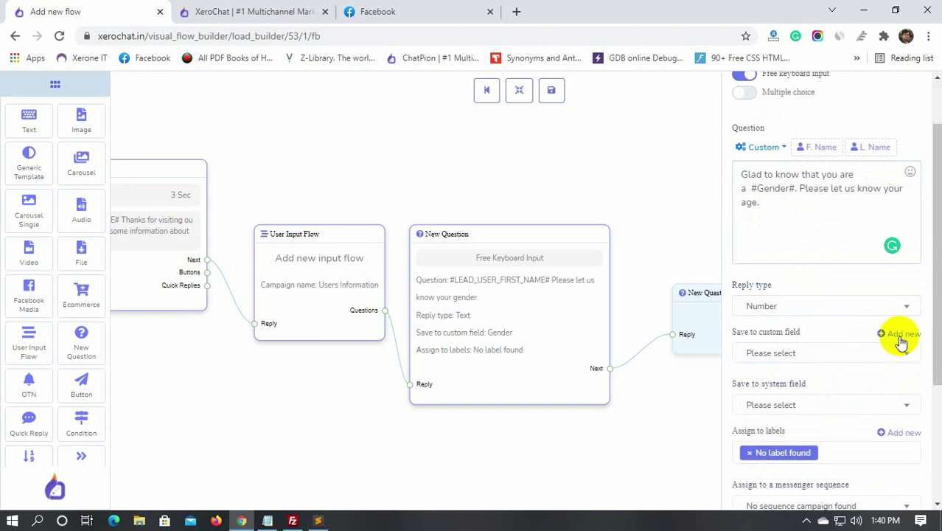
{"action": "left_click", "coordinate": [821, 407]}
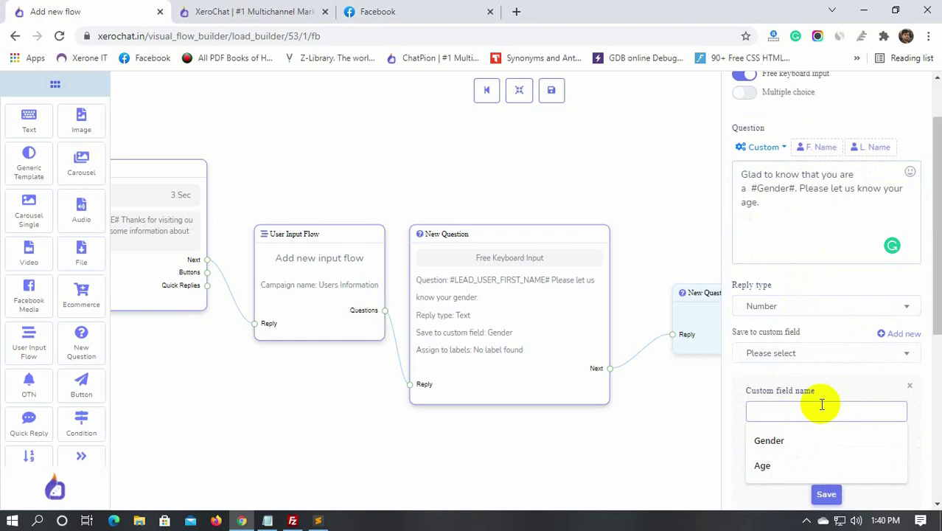
{"action": "left_click", "coordinate": [767, 467]}
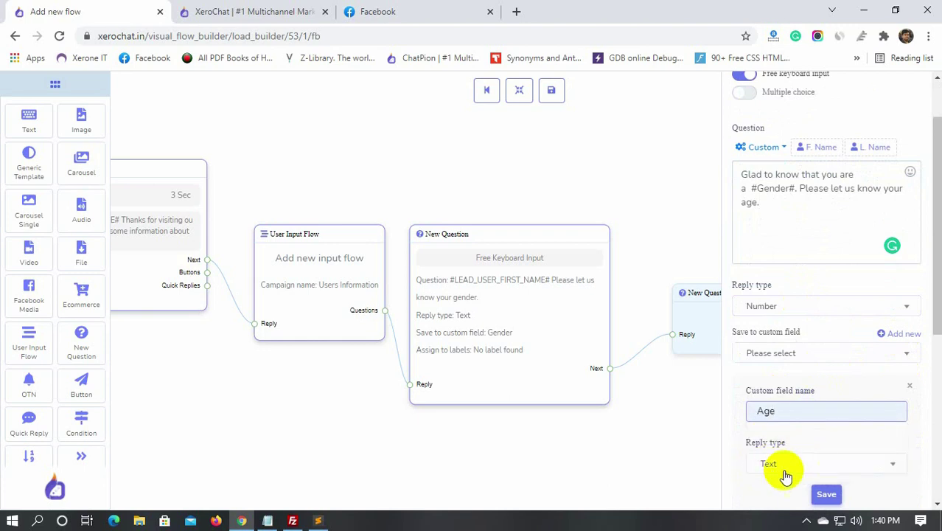
{"action": "left_click", "coordinate": [786, 471]}
{"action": "left_click", "coordinate": [796, 429]}
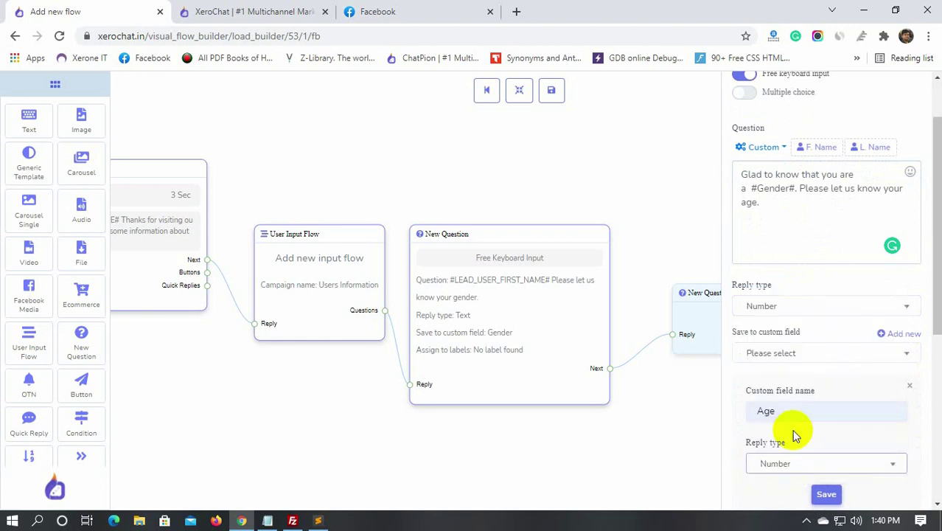
{"action": "left_click", "coordinate": [825, 494]}
{"action": "left_click", "coordinate": [814, 354]}
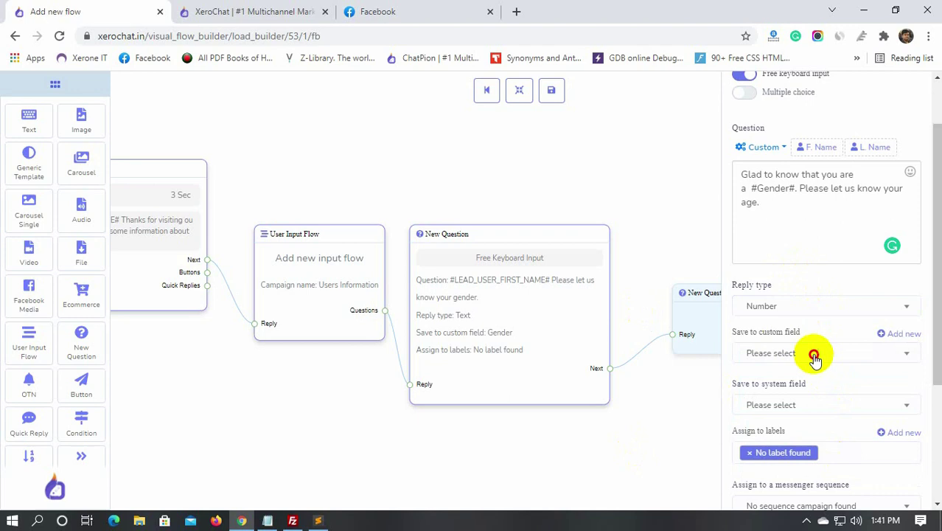
{"action": "left_click", "coordinate": [772, 265]}
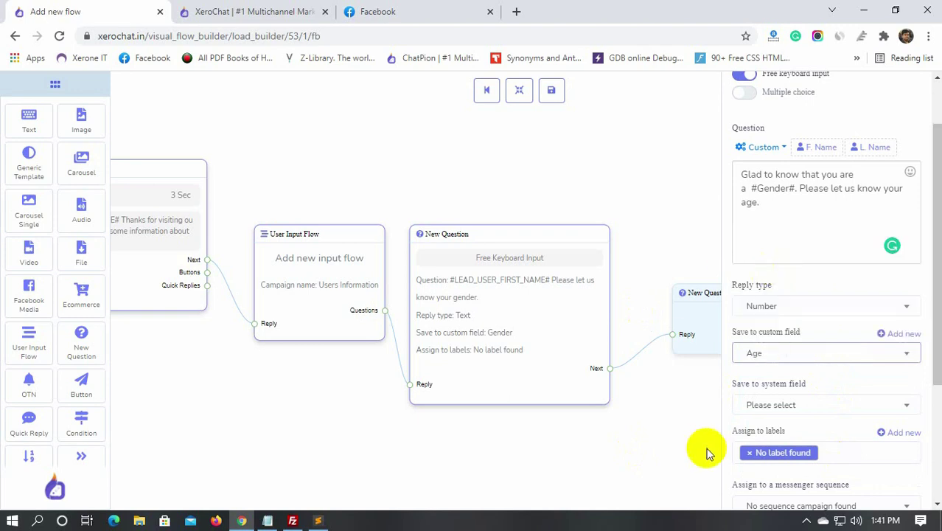
{"action": "scroll", "coordinate": [826, 448], "scroll_direction": "down", "scroll_amount": 2}
{"action": "left_click", "coordinate": [746, 467]}
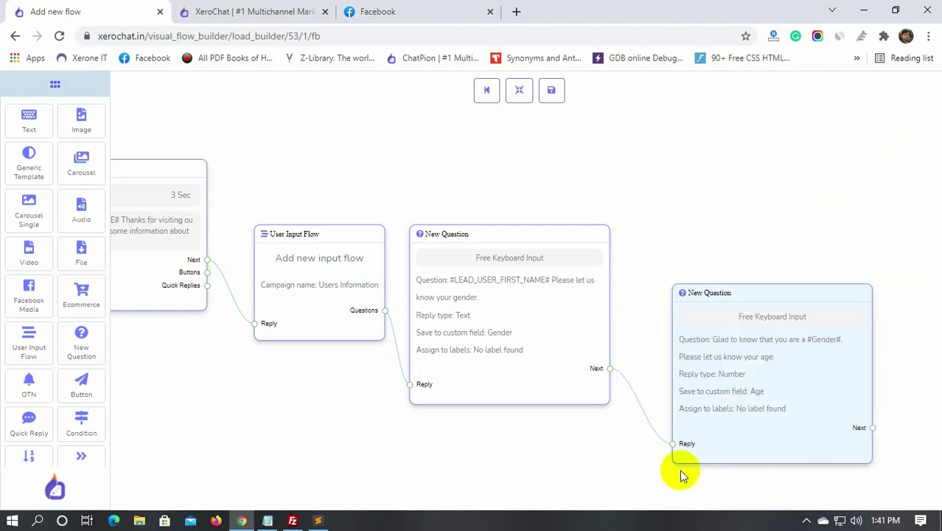
- Chain a third, multiple-choice question asking the user's favorite color by first name
{"action": "left_click_drag", "start_coordinate": [608, 457], "coordinate": [400, 375]}
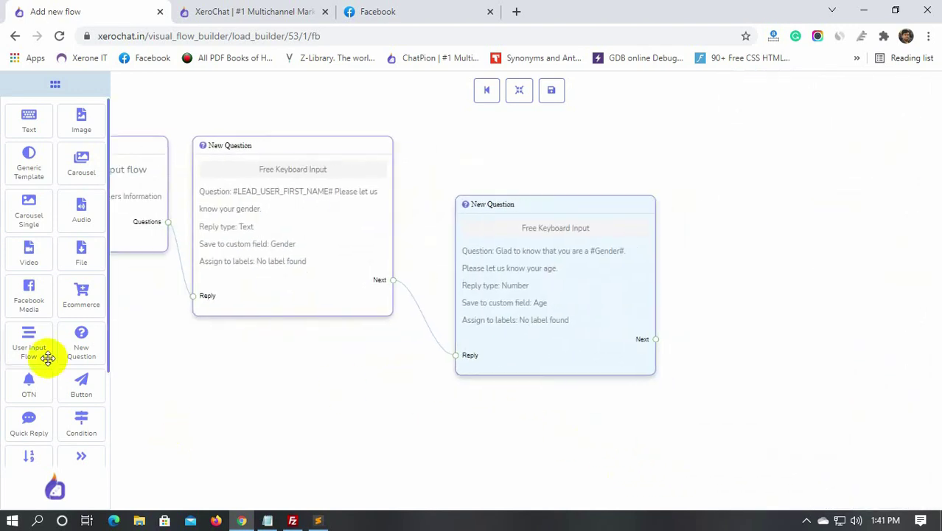
{"action": "left_click_drag", "start_coordinate": [78, 338], "coordinate": [709, 309]}
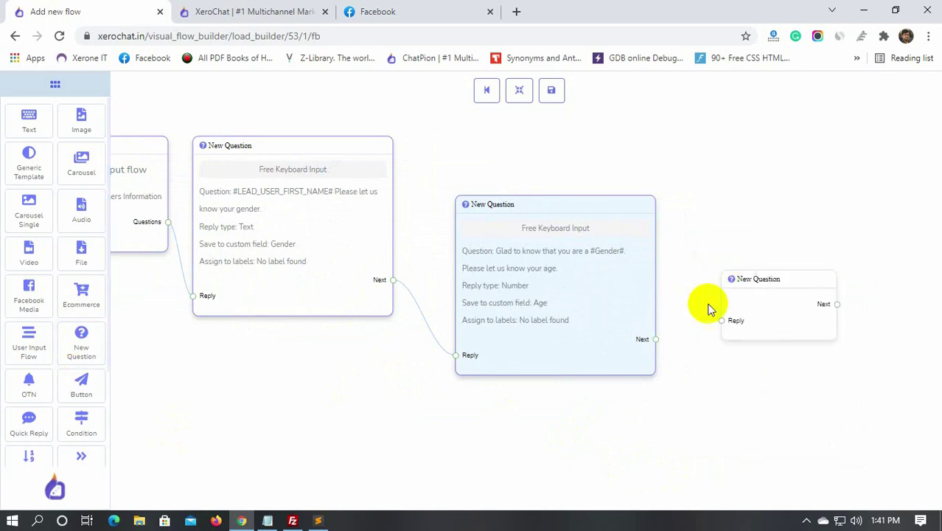
{"action": "left_click_drag", "start_coordinate": [656, 340], "coordinate": [722, 320]}
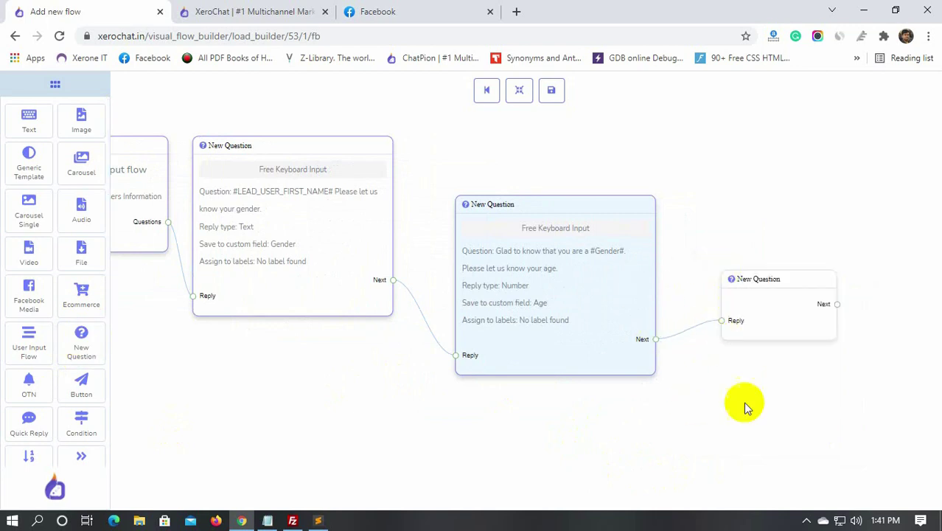
{"action": "double_click", "coordinate": [782, 316]}
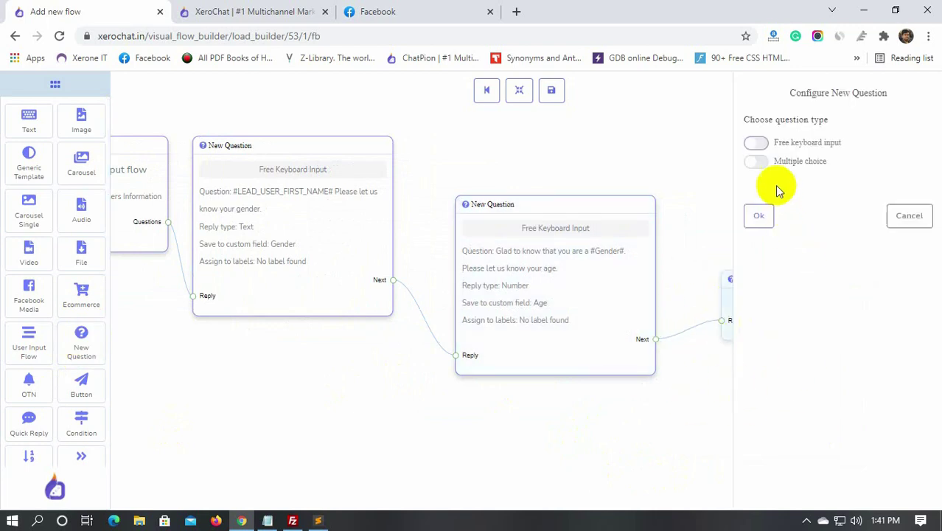
{"action": "left_click", "coordinate": [759, 164]}
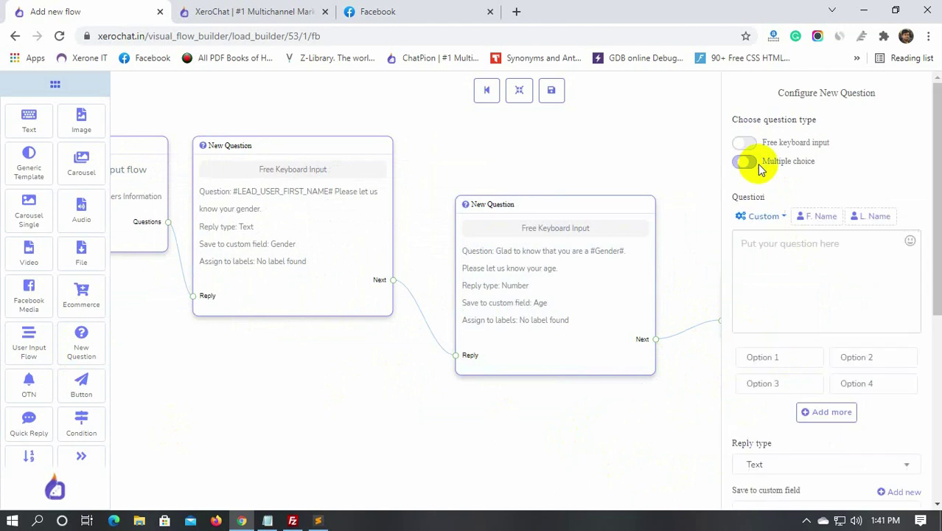
{"action": "left_click", "coordinate": [774, 253]}
{"action": "left_click", "coordinate": [818, 217]}
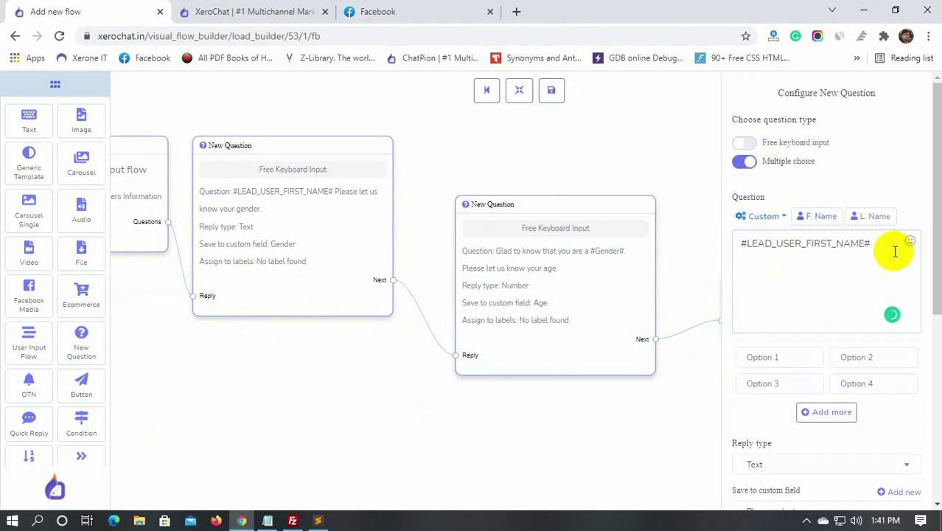
{"action": "type", "text": "What is your favourite color?"}
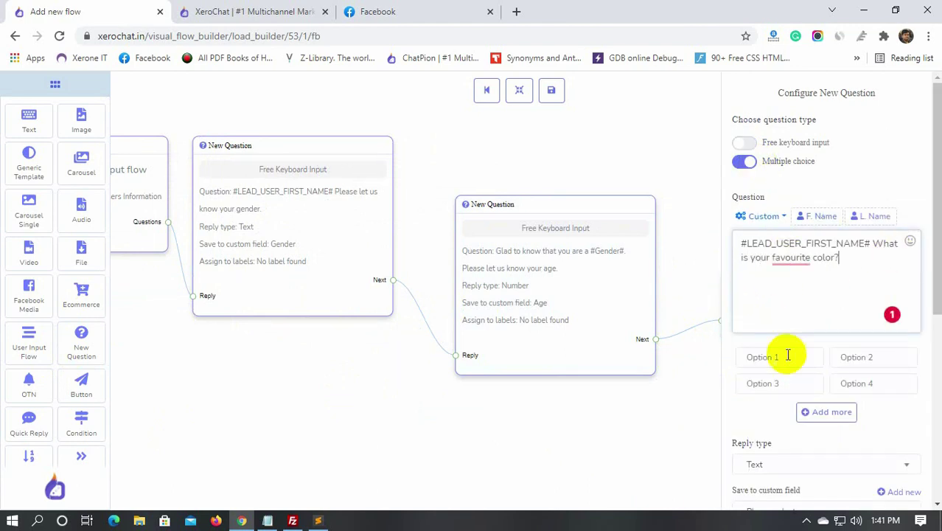
{"action": "left_click", "coordinate": [782, 358]}
- Enter the answer options Red, Blue, Green, Purple and Pink
{"action": "left_click", "coordinate": [780, 354]}
{"action": "type", "text": "Red"}
{"action": "left_click", "coordinate": [854, 358]}
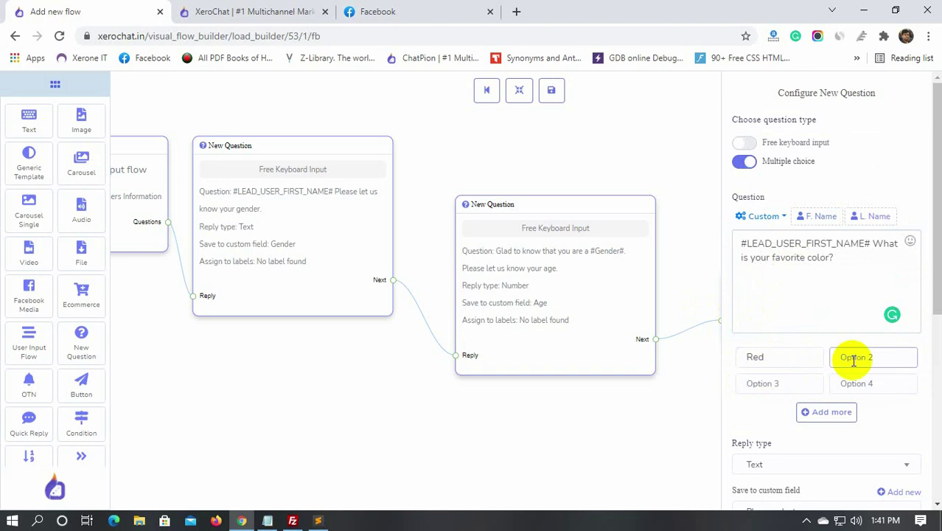
{"action": "type", "text": "Blue"}
{"action": "left_click", "coordinate": [770, 384]}
{"action": "type", "text": "Green"}
{"action": "left_click", "coordinate": [866, 385]}
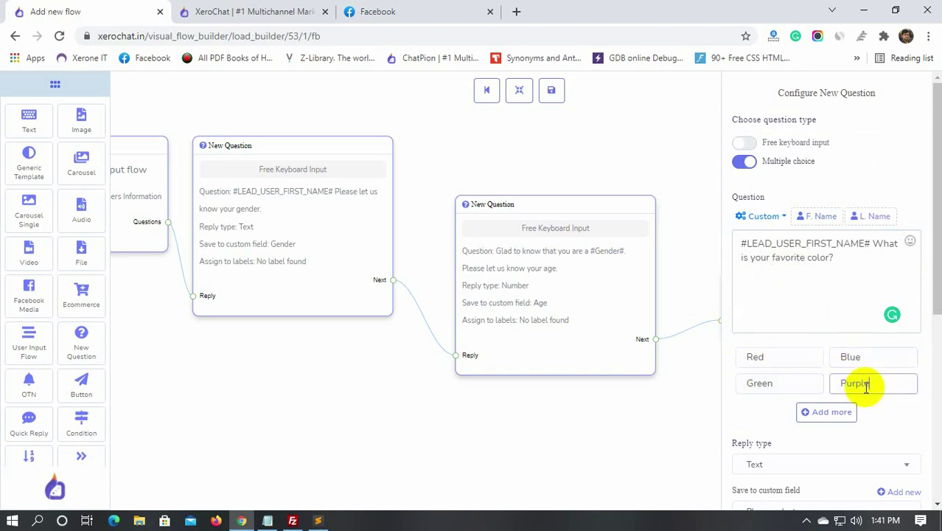
{"action": "type", "text": "Purple"}
{"action": "left_click", "coordinate": [826, 411]}
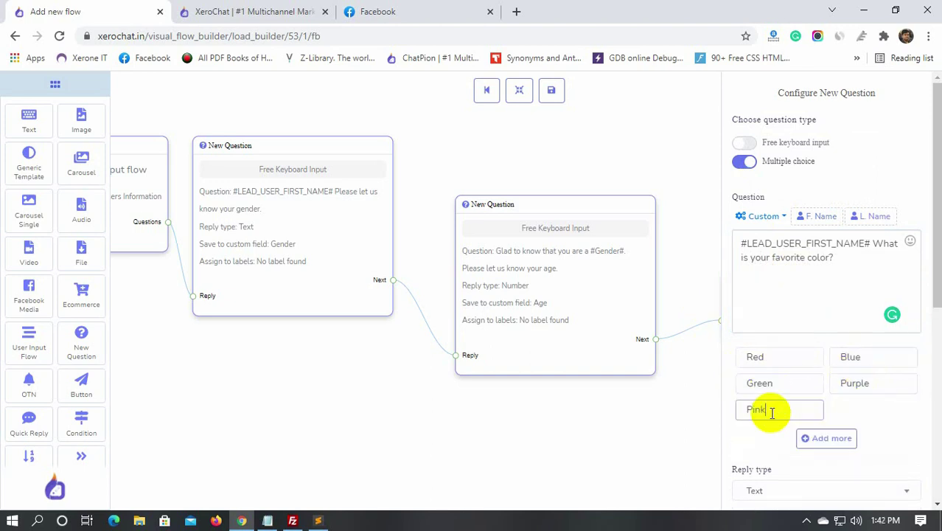
{"action": "type", "text": "Pink"}
- Keep Text as the reply type and save the favorite color question
{"action": "scroll", "coordinate": [771, 412], "scroll_direction": "down", "scroll_amount": 2}
{"action": "left_click", "coordinate": [820, 352]}
{"action": "scroll", "coordinate": [820, 353], "scroll_direction": "down", "scroll_amount": 1}
{"action": "scroll", "coordinate": [818, 346], "scroll_direction": "up", "scroll_amount": 1}
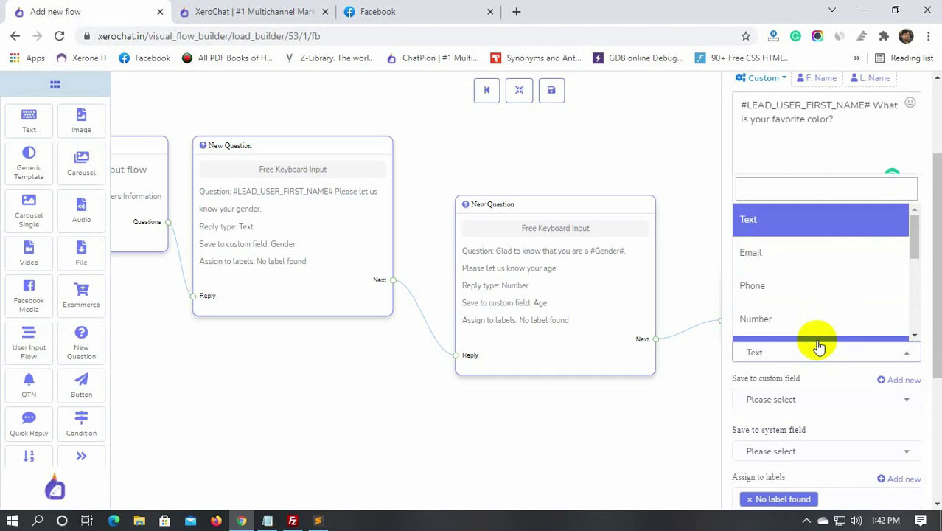
{"action": "left_click", "coordinate": [774, 219]}
{"action": "scroll", "coordinate": [858, 421], "scroll_direction": "down", "scroll_amount": 3}
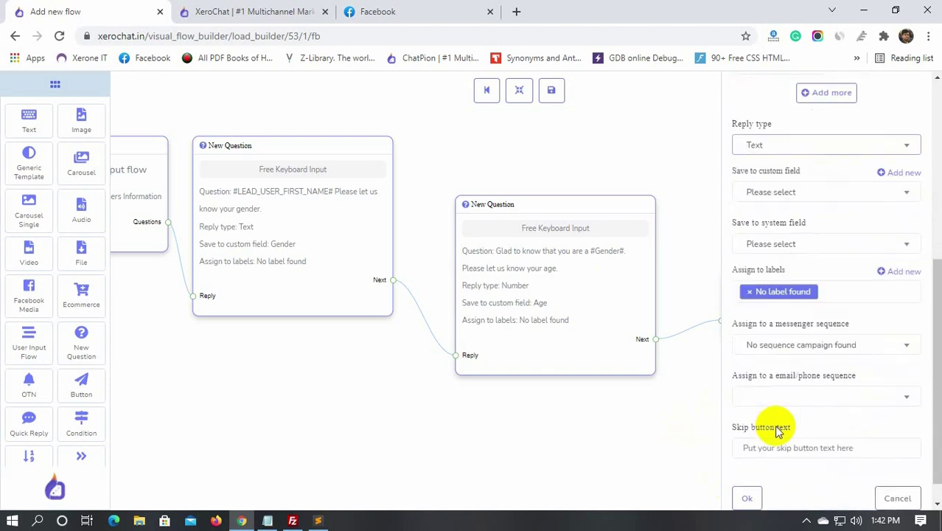
{"action": "scroll", "coordinate": [770, 428], "scroll_direction": "down", "scroll_amount": 1}
{"action": "left_click", "coordinate": [745, 469]}
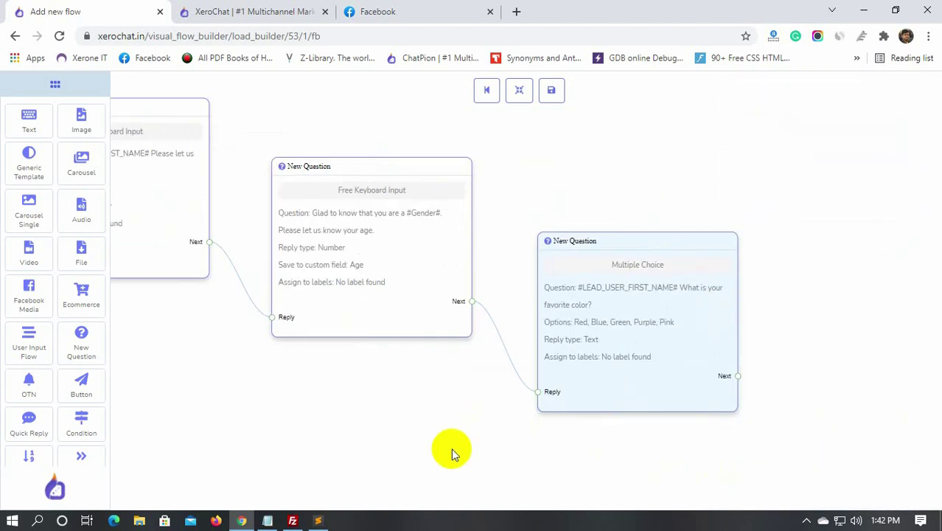
- Chain a fourth free-input question asking the user for their email address
{"action": "left_click_drag", "start_coordinate": [83, 341], "coordinate": [770, 302]}
{"action": "left_click_drag", "start_coordinate": [646, 373], "coordinate": [681, 353]}
{"action": "double_click", "coordinate": [757, 341]}
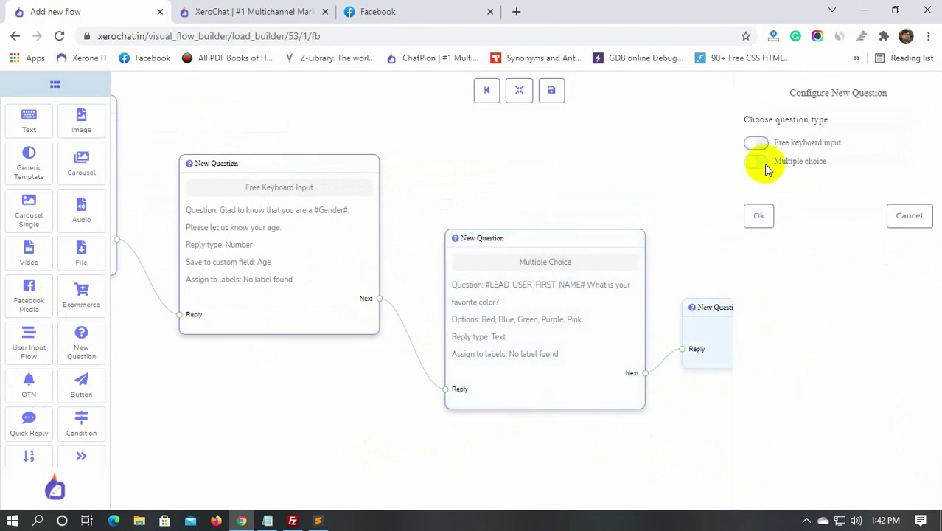
{"action": "left_click", "coordinate": [756, 142]}
{"action": "type", "text": "Pl"}
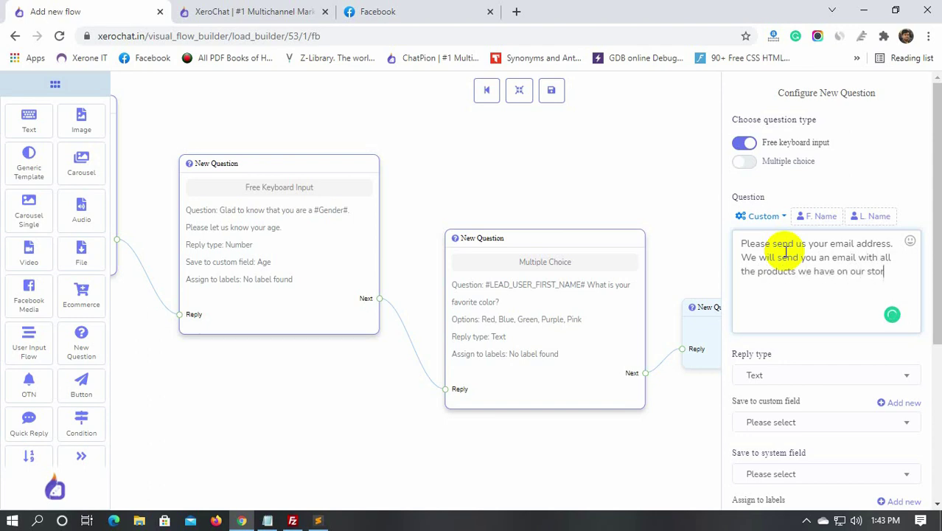
{"action": "type", "text": "e."}
{"action": "scroll", "coordinate": [811, 295], "scroll_direction": "down", "scroll_amount": 1}
{"action": "left_click", "coordinate": [784, 210]}
- Expect an Email reply with email quick-reply, saved to the Email system field
{"action": "left_click", "coordinate": [796, 310]}
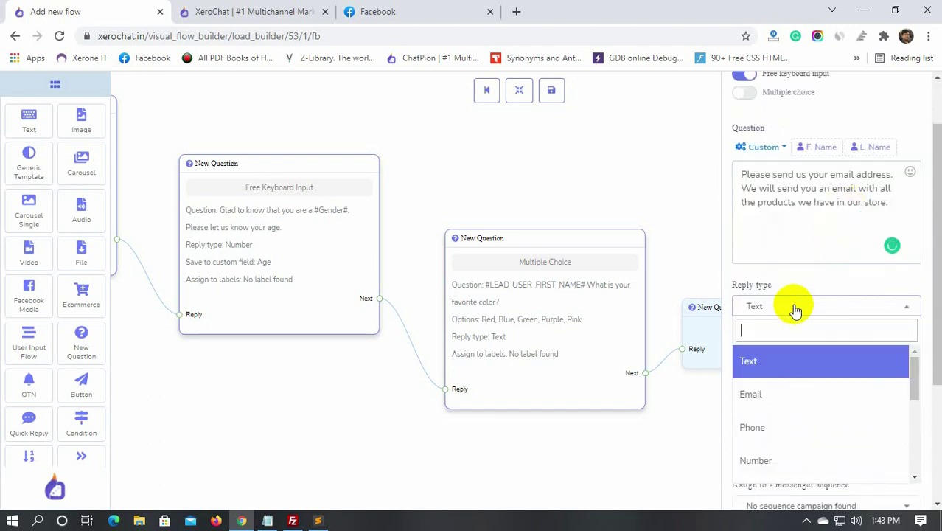
{"action": "left_click", "coordinate": [776, 395]}
{"action": "scroll", "coordinate": [774, 392], "scroll_direction": "down", "scroll_amount": 2}
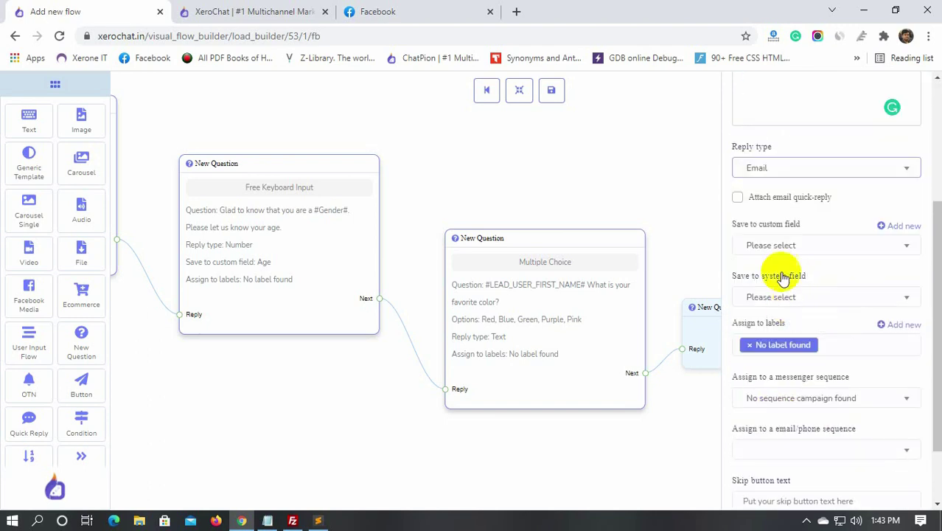
{"action": "left_click", "coordinate": [737, 199]}
{"action": "scroll", "coordinate": [811, 244], "scroll_direction": "down", "scroll_amount": 1}
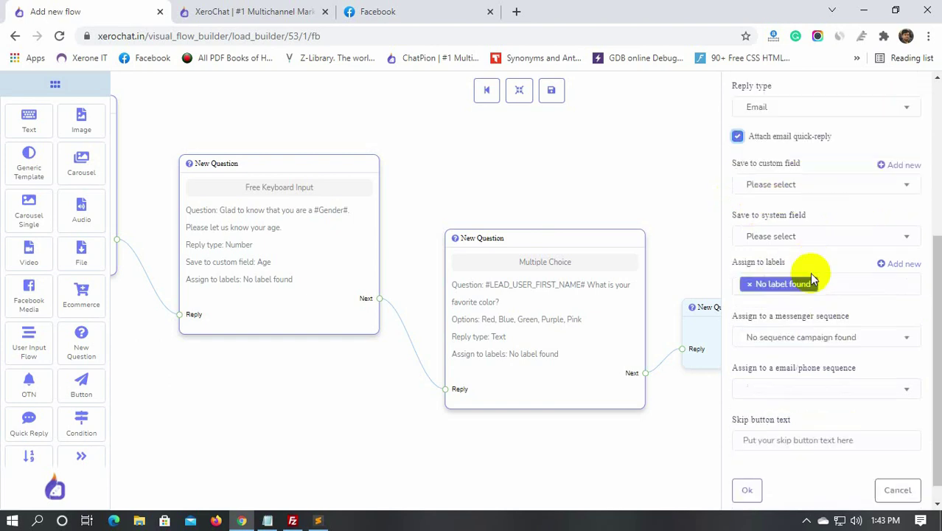
{"action": "left_click", "coordinate": [799, 228]}
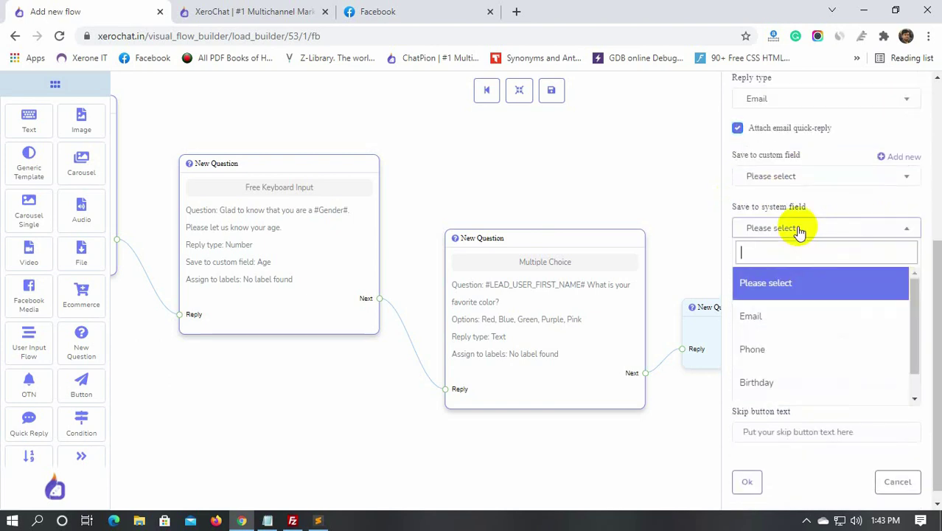
{"action": "left_click", "coordinate": [768, 322]}
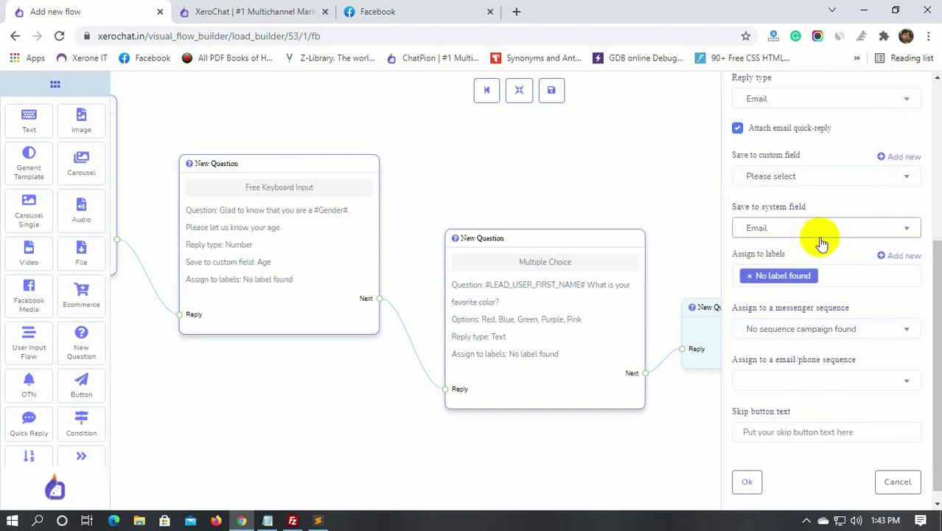
{"action": "scroll", "coordinate": [803, 262], "scroll_direction": "down", "scroll_amount": 1}
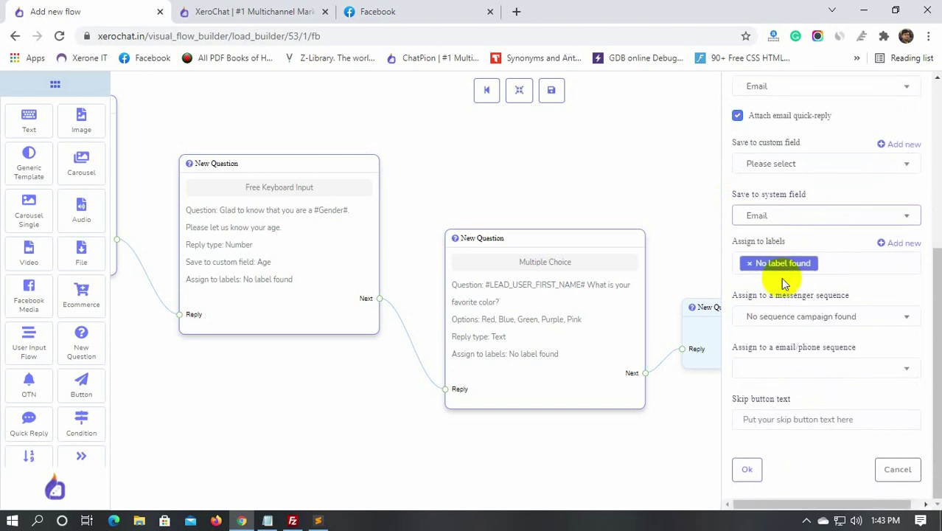
{"action": "left_click", "coordinate": [747, 469]}
{"action": "scroll", "coordinate": [610, 454], "scroll_direction": "down", "scroll_amount": 3}
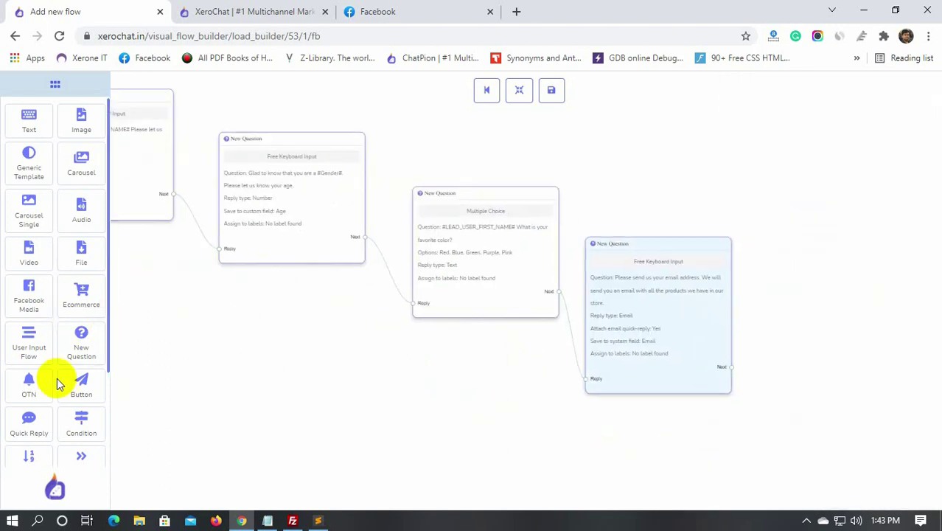
- Connect a postback titled 'Final Postback' after the email question
{"action": "scroll", "coordinate": [57, 380], "scroll_direction": "down", "scroll_amount": 3}
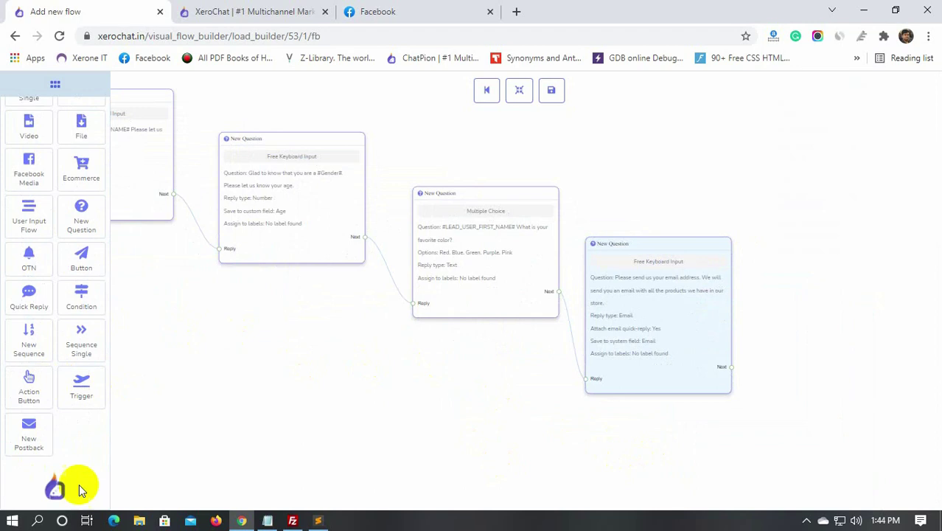
{"action": "left_click_drag", "start_coordinate": [30, 428], "coordinate": [767, 281]}
{"action": "left_click_drag", "start_coordinate": [732, 371], "coordinate": [766, 315]}
{"action": "left_click_drag", "start_coordinate": [789, 380], "coordinate": [714, 380]}
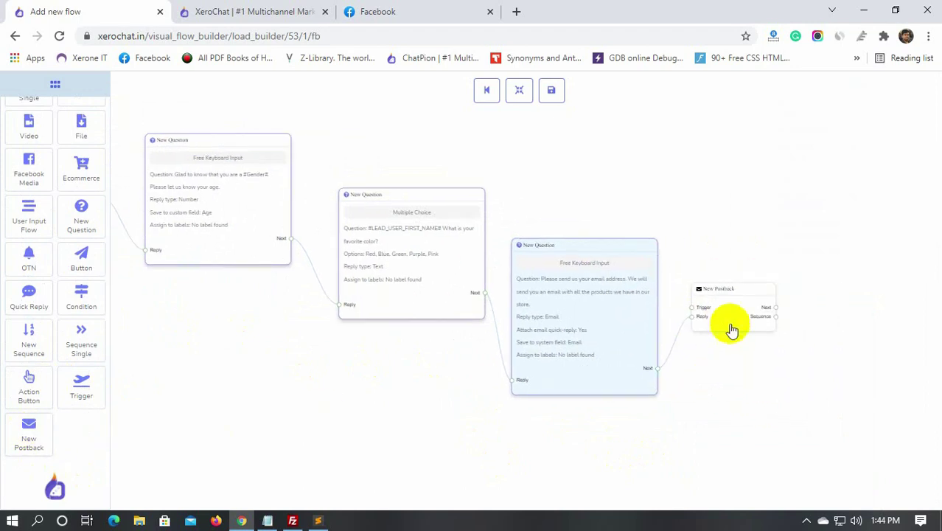
{"action": "double_click", "coordinate": [732, 313]}
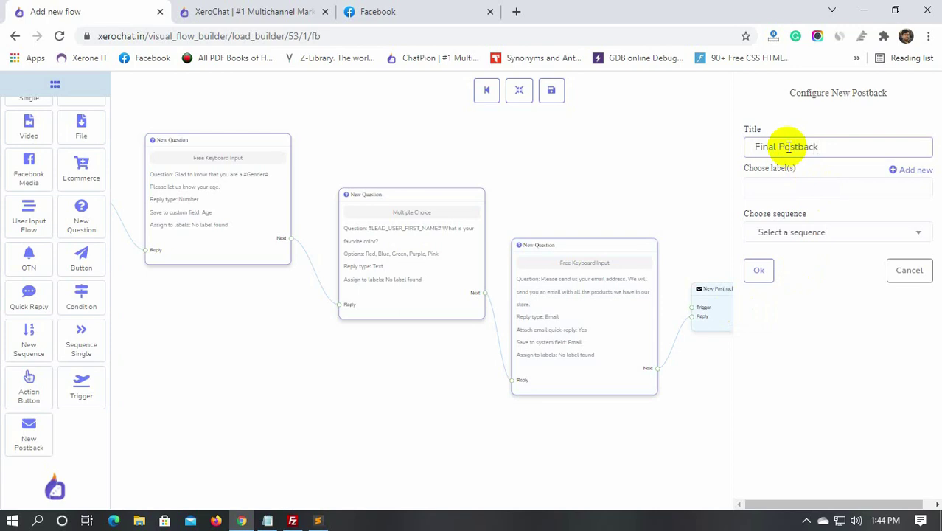
{"action": "left_click", "coordinate": [759, 270]}
{"action": "scroll", "coordinate": [52, 194], "scroll_direction": "up", "scroll_amount": 2}
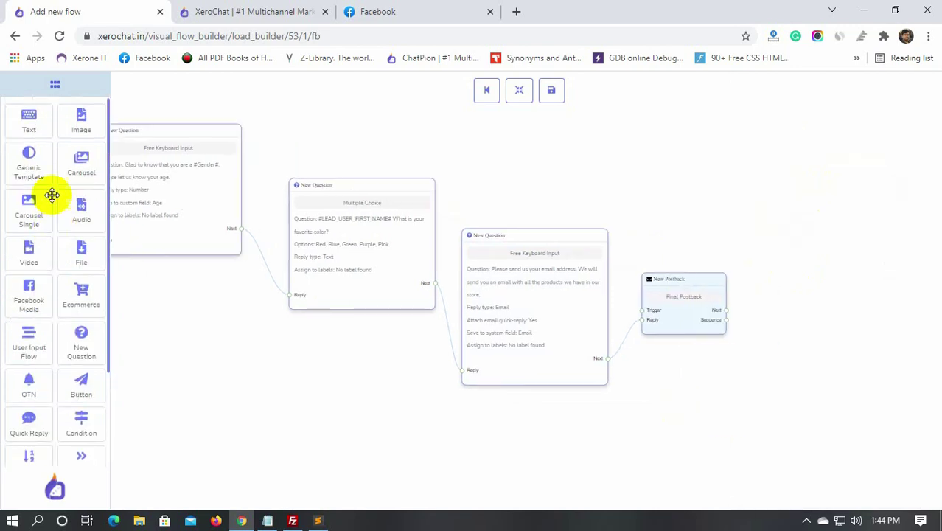
- Add a closing 'Thank you' text message after the postback and save the flow
{"action": "left_click_drag", "start_coordinate": [32, 120], "coordinate": [774, 272]}
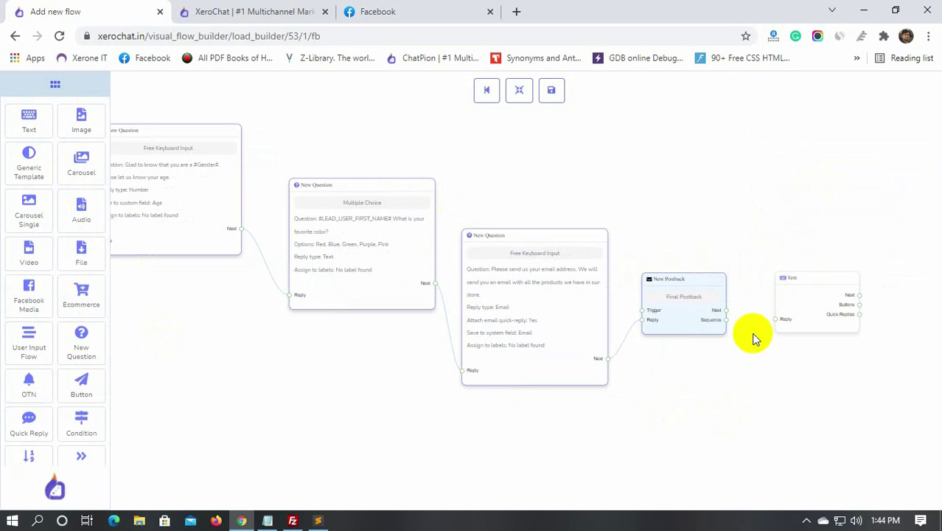
{"action": "double_click", "coordinate": [815, 311]}
{"action": "type", "text": "Thank you r"}
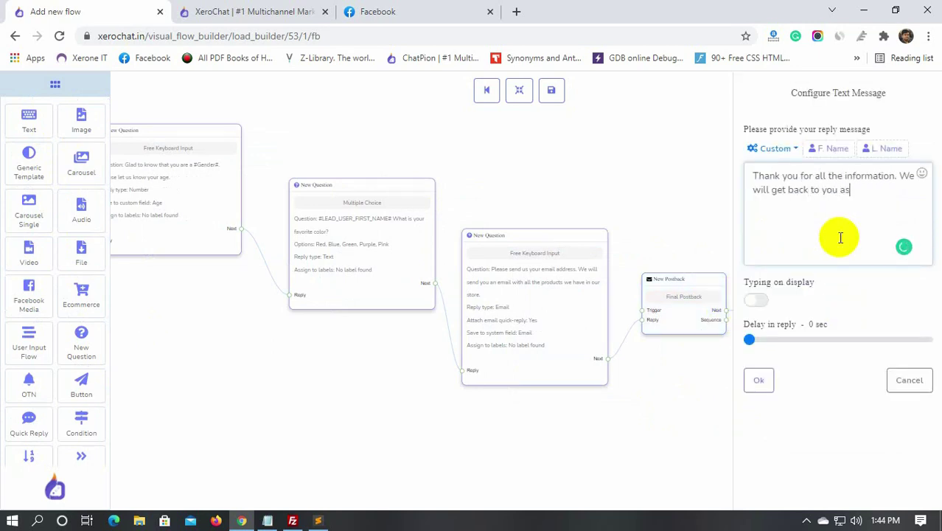
{"action": "left_click", "coordinate": [759, 379]}
{"action": "scroll", "coordinate": [399, 404], "scroll_direction": "down", "scroll_amount": 5}
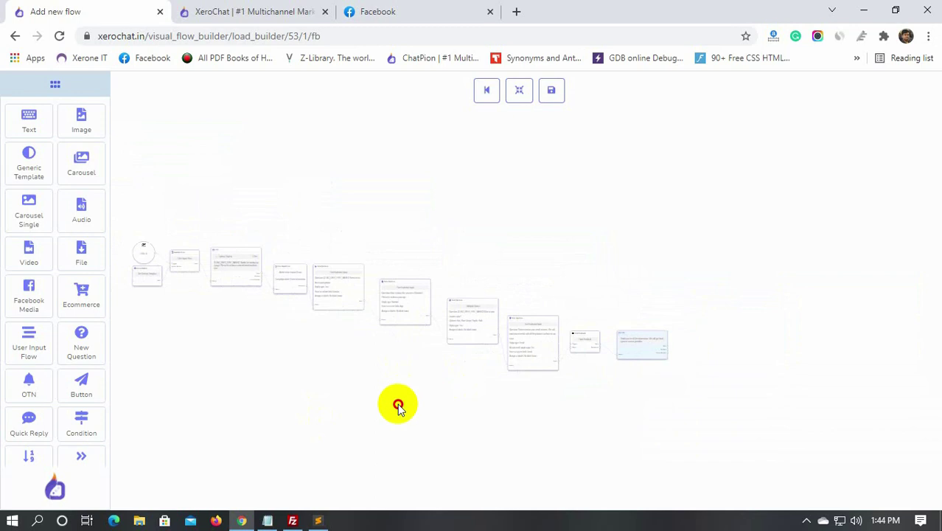
{"action": "left_click_drag", "start_coordinate": [398, 405], "coordinate": [485, 387]}
{"action": "left_click", "coordinate": [552, 92]}
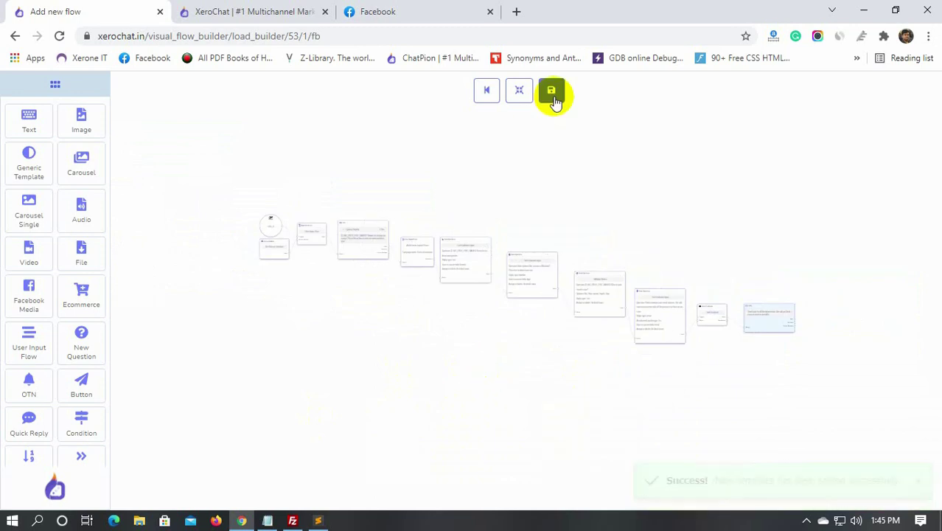
- Start a Messenger test chat with The Wardrobe's bot by sending 'hello'
{"action": "key", "text": "ctrl+3"}
{"action": "left_click", "coordinate": [804, 199]}
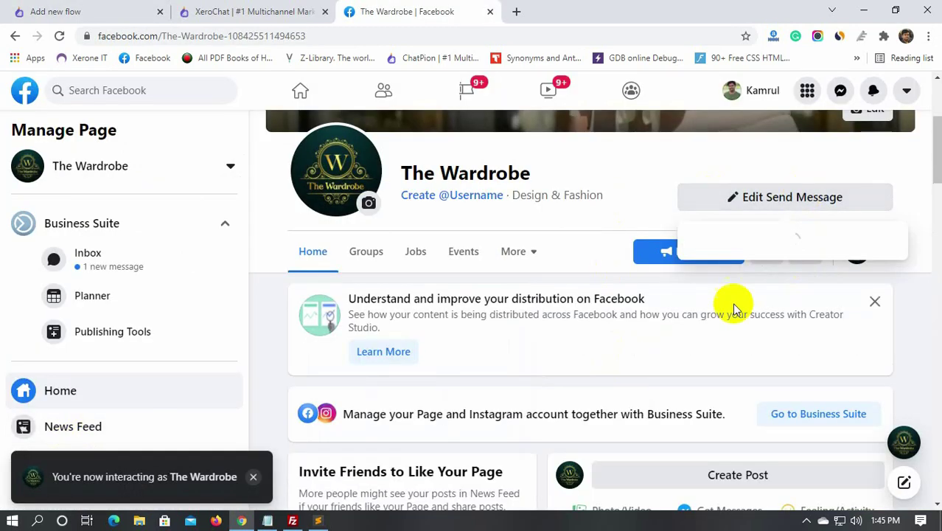
{"action": "left_click", "coordinate": [737, 239]}
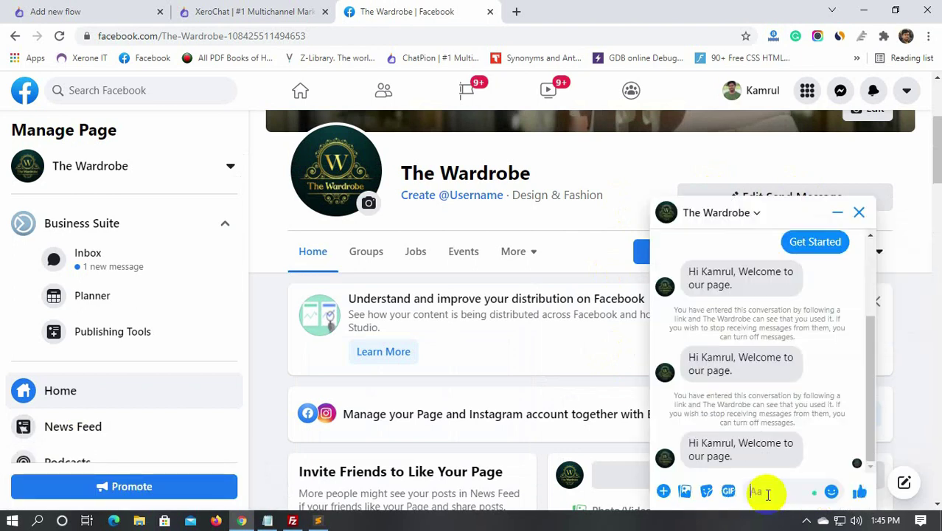
{"action": "left_click", "coordinate": [763, 490]}
{"action": "type", "text": "hello"}
{"action": "key", "text": "Return"}
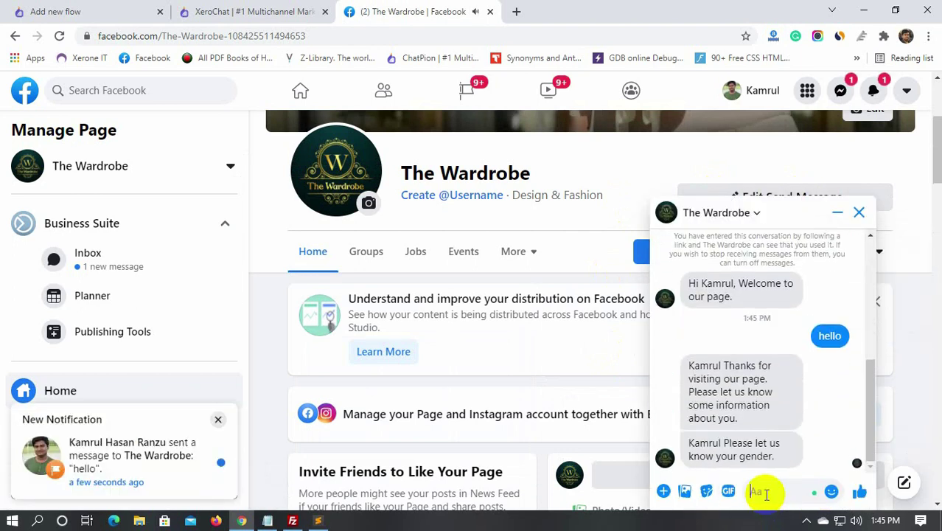
- Answer the gender question with 'male' and the age question with '30'
{"action": "type", "text": "male"}
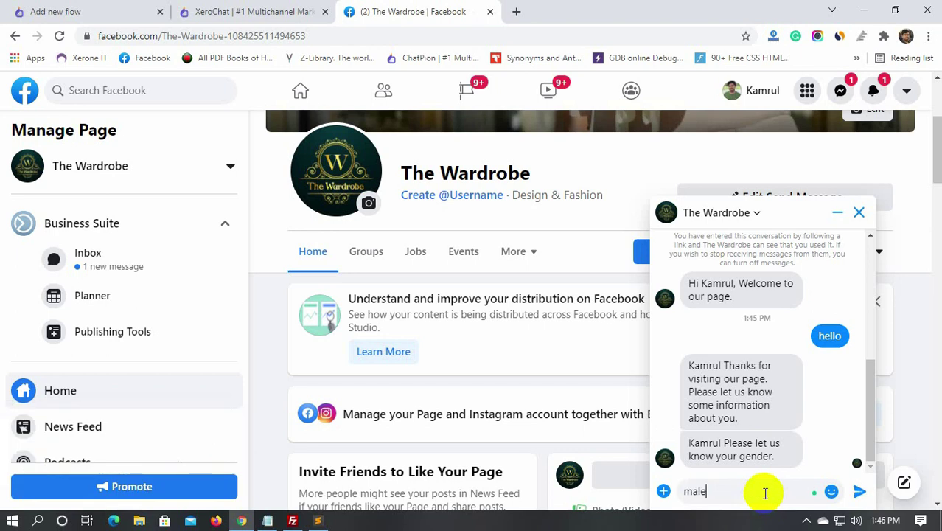
{"action": "key", "text": "Return"}
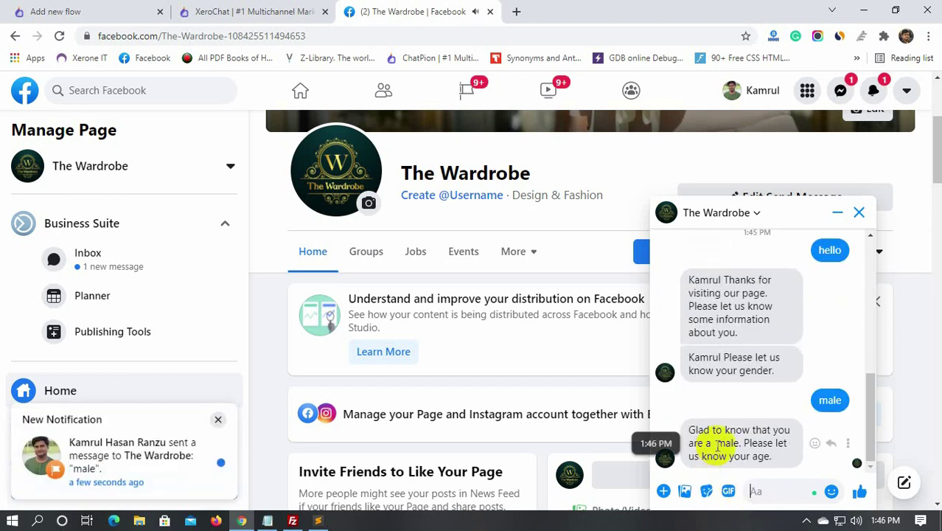
{"action": "left_click_drag", "start_coordinate": [737, 443], "coordinate": [740, 443]}
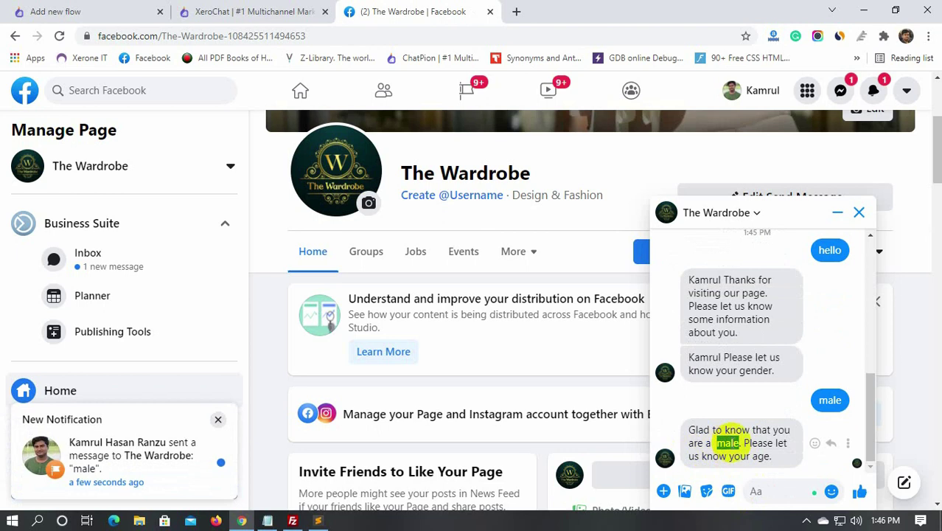
{"action": "left_click", "coordinate": [777, 491]}
{"action": "type", "text": "30"}
{"action": "key", "text": "Return"}
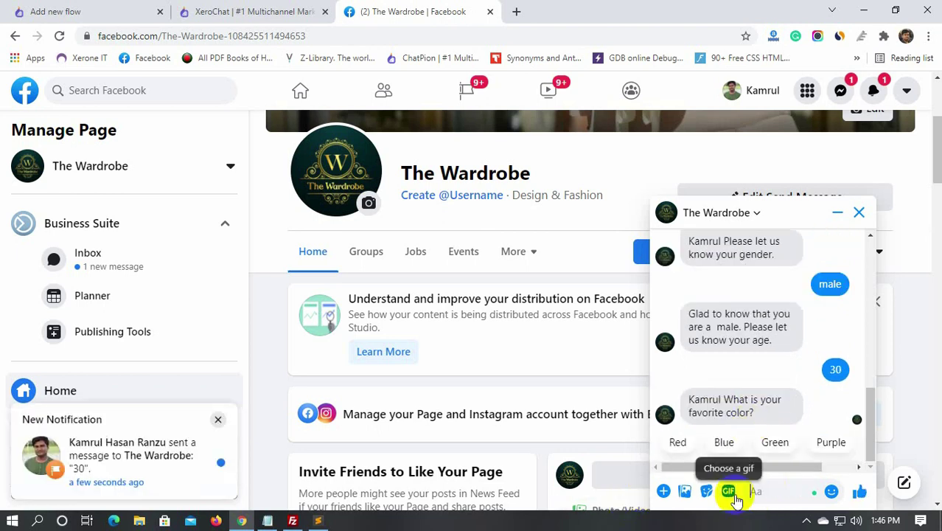
- Choose Green for the color question and send the suggested email quick-reply
{"action": "left_click_drag", "start_coordinate": [811, 466], "coordinate": [788, 466]}
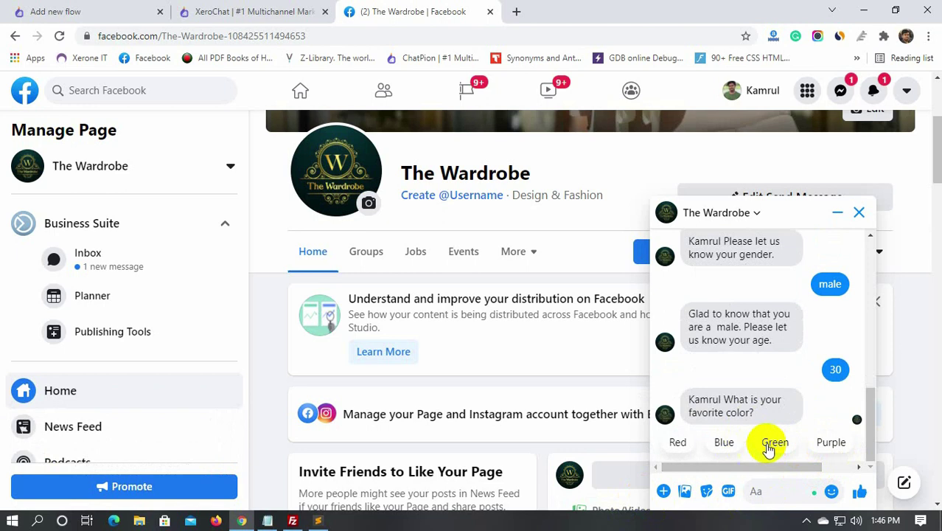
{"action": "left_click", "coordinate": [774, 443]}
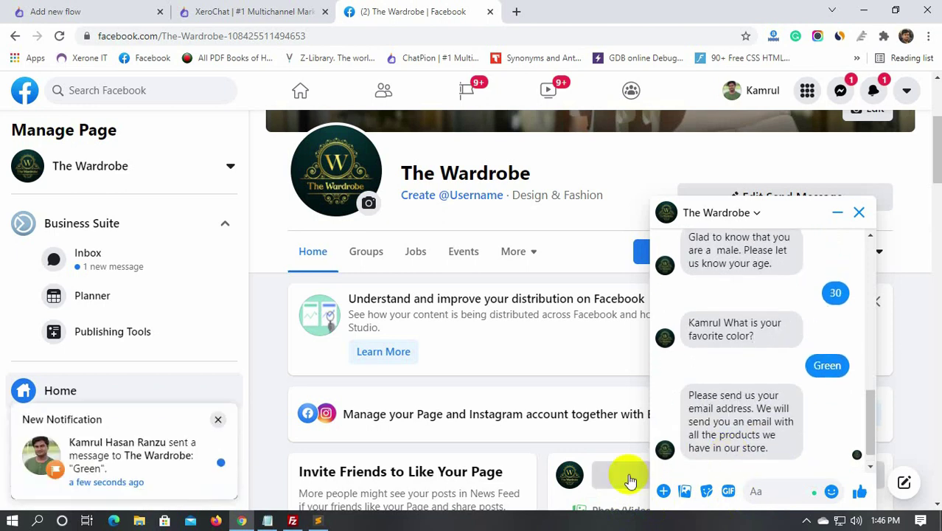
{"action": "left_click", "coordinate": [728, 455]}
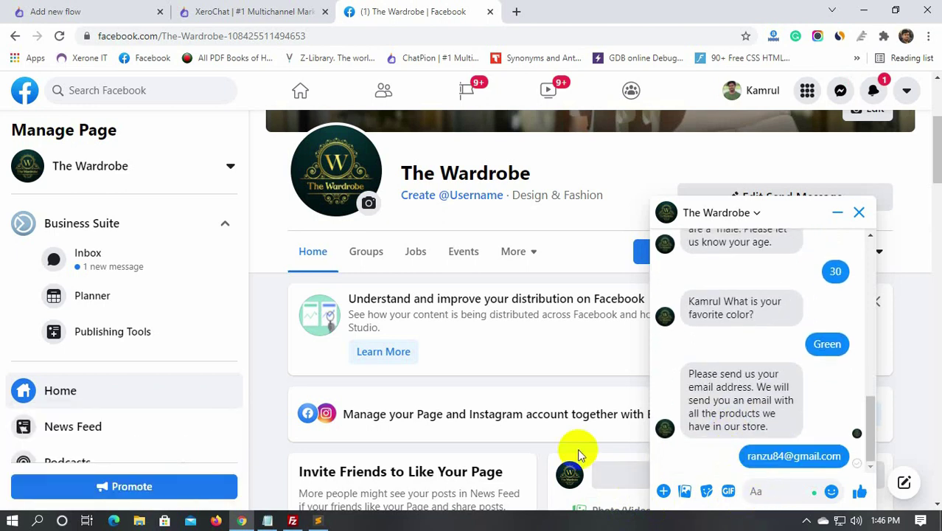